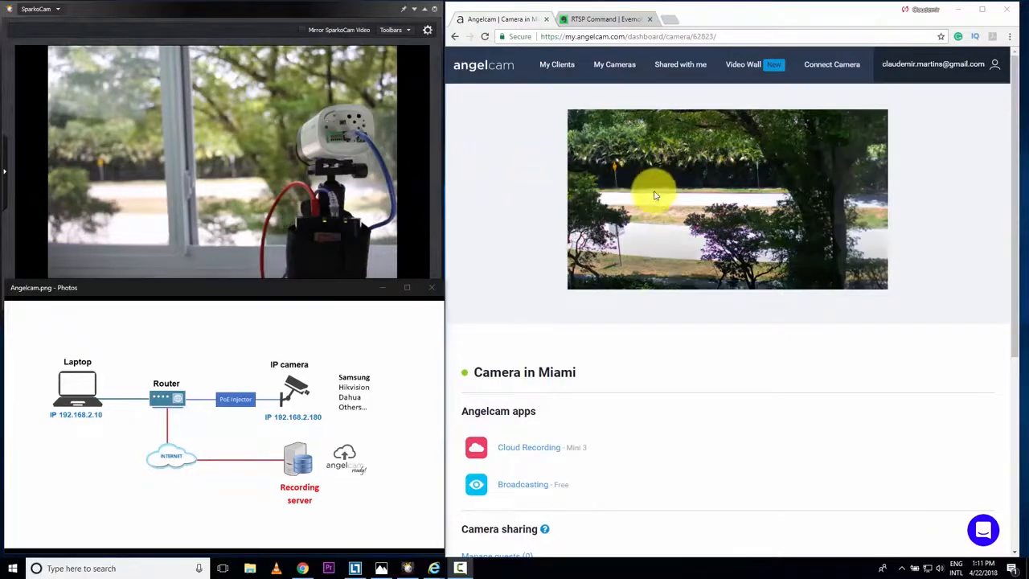
- View the Angelcam.png network diagram in full screen and restore its window to the original size
click(408, 287)
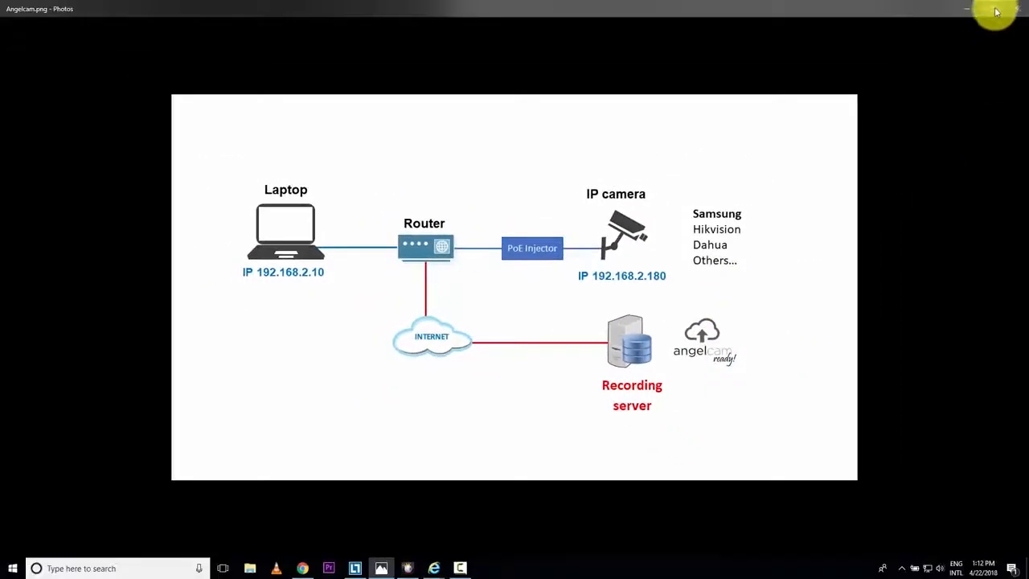
click(994, 10)
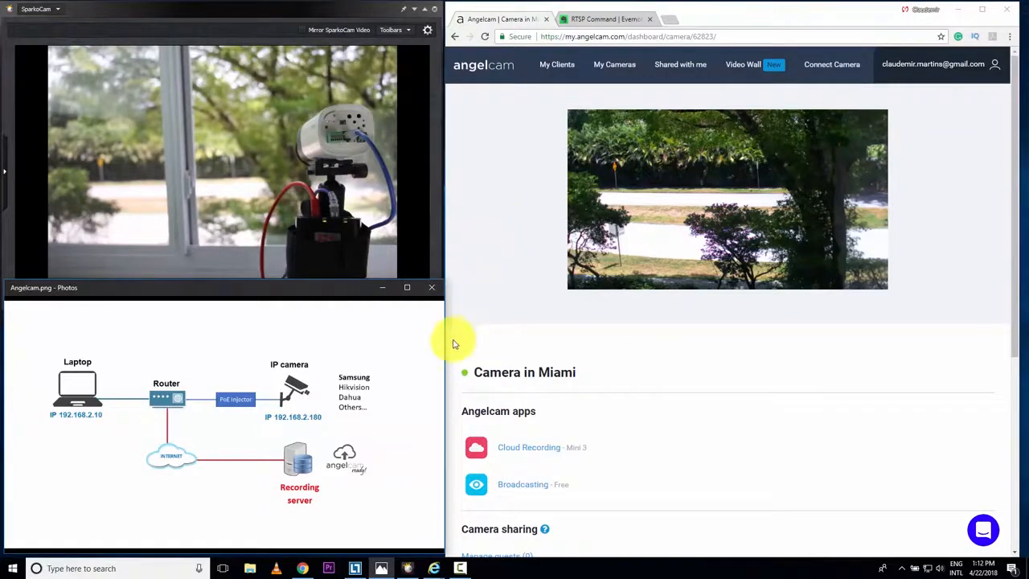
- Switch to the Wisenet WEBVIEWER window to view the camera's live feed, and minimize the window
click(435, 568)
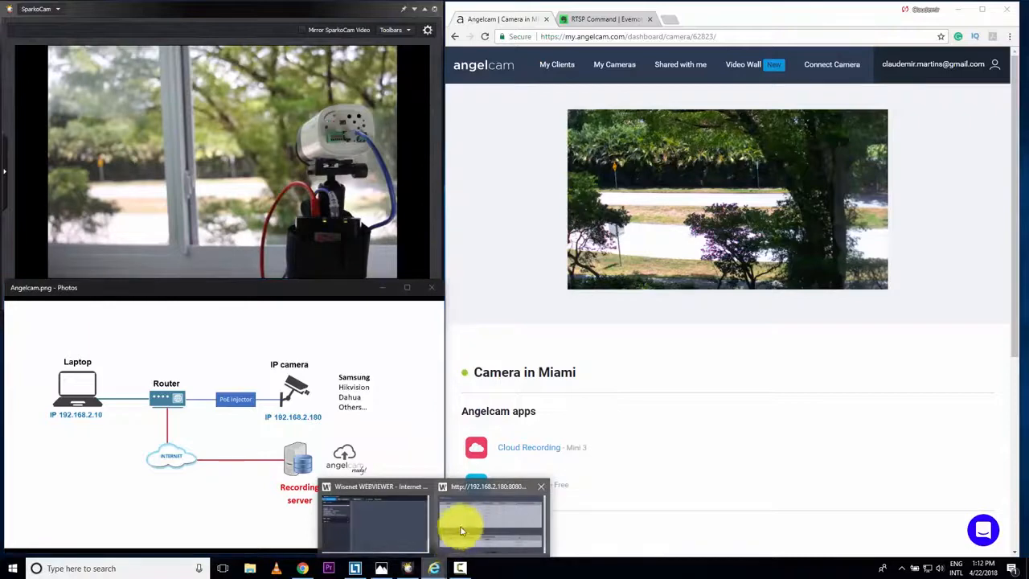
click(405, 511)
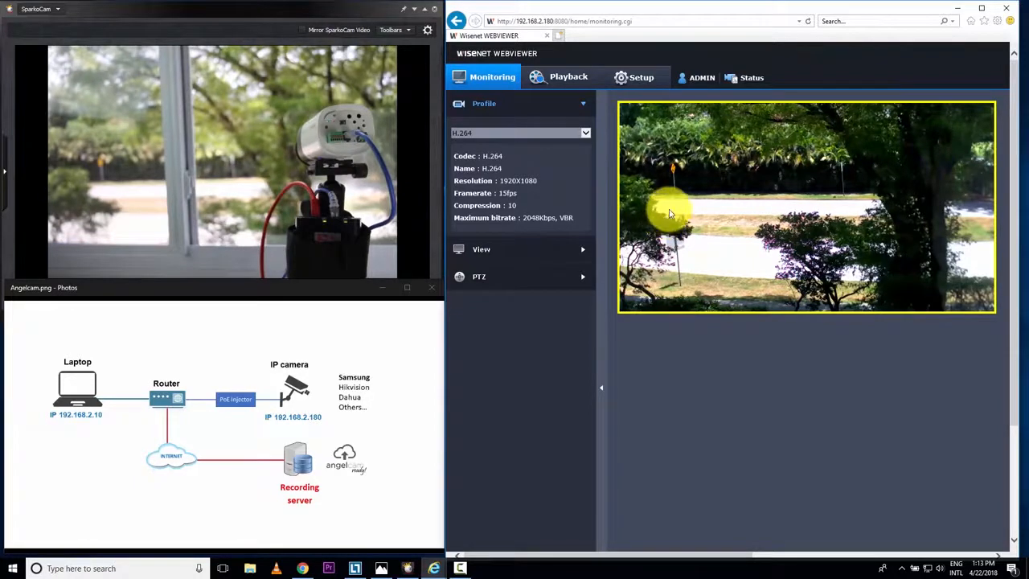
click(958, 9)
- Examine the camera address of Camera in Miami in Angelcam, including its profile number and codec type
scroll(635, 351, down, 2)
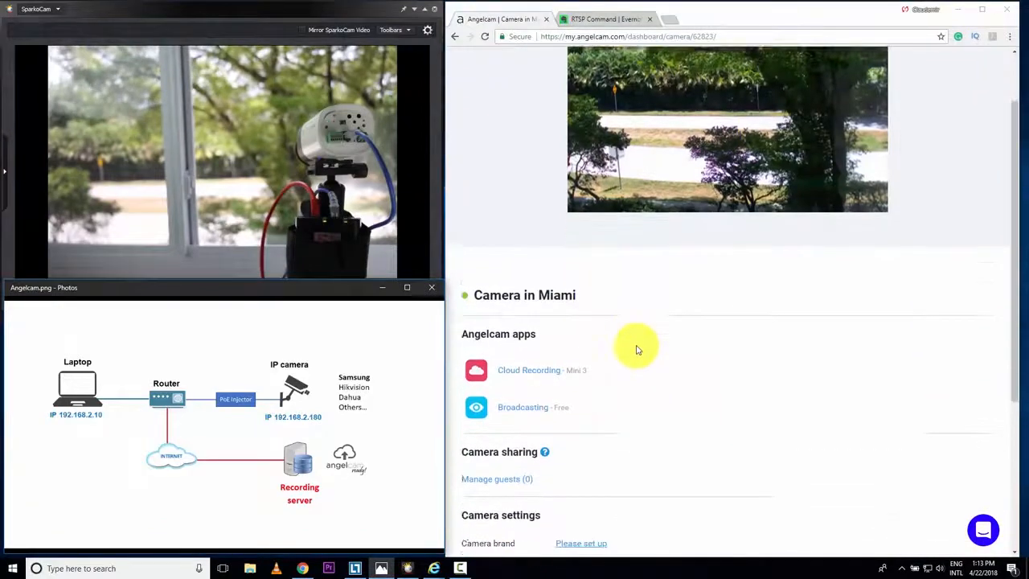
scroll(636, 350, down, 4)
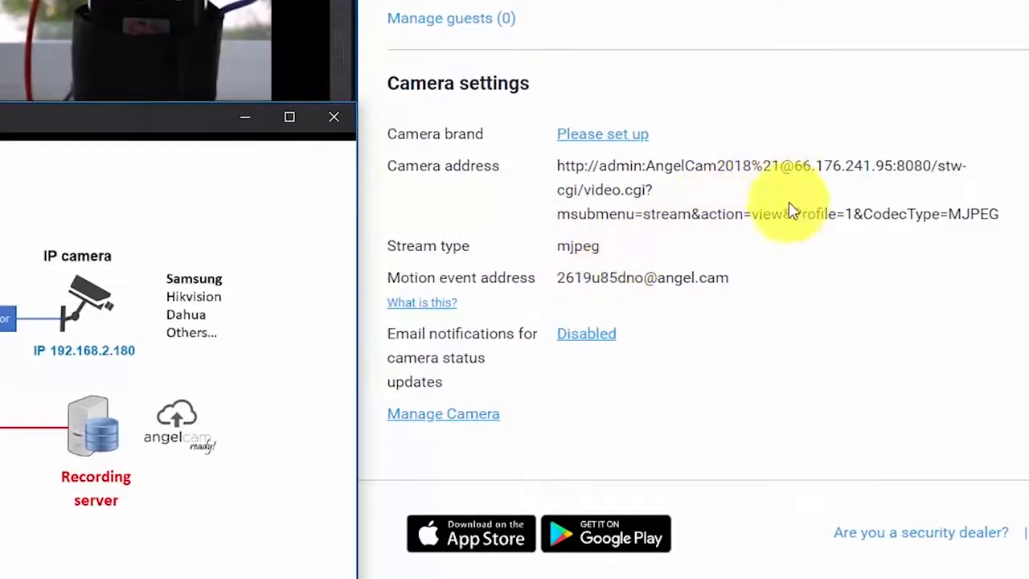
drag(854, 216, 791, 218)
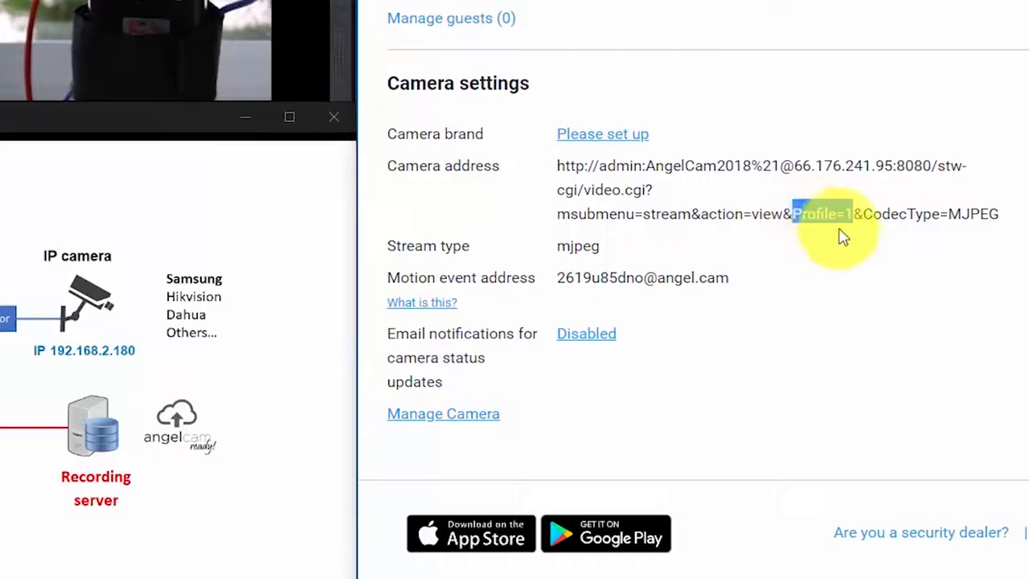
click(804, 249)
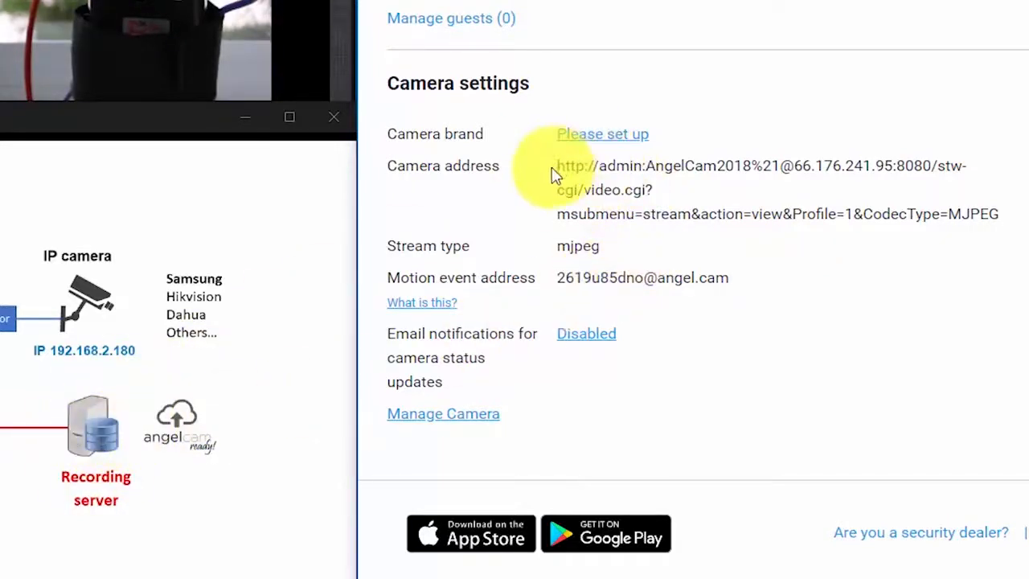
drag(560, 173, 999, 214)
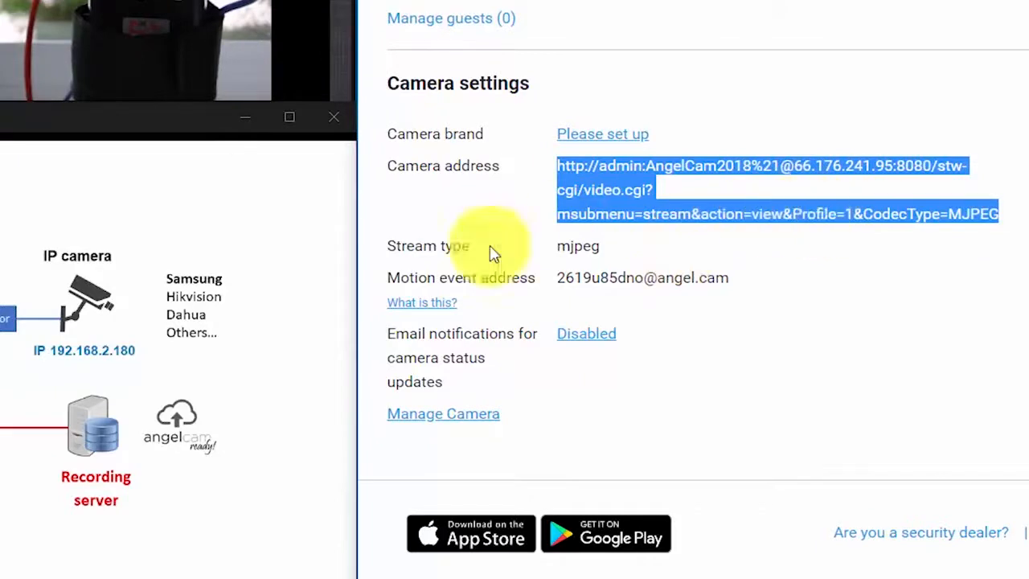
click(608, 252)
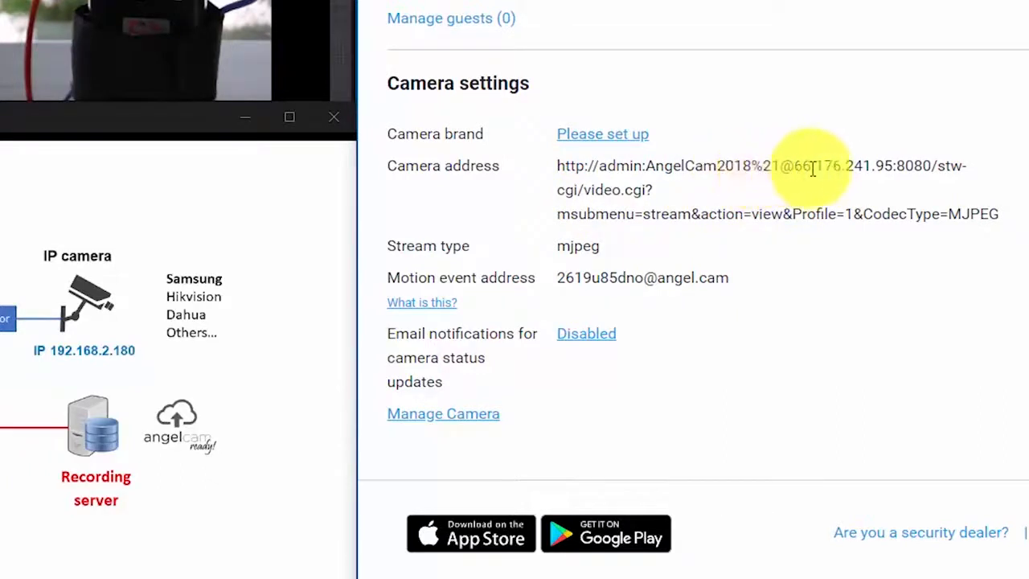
drag(853, 212, 794, 214)
drag(939, 213, 1002, 215)
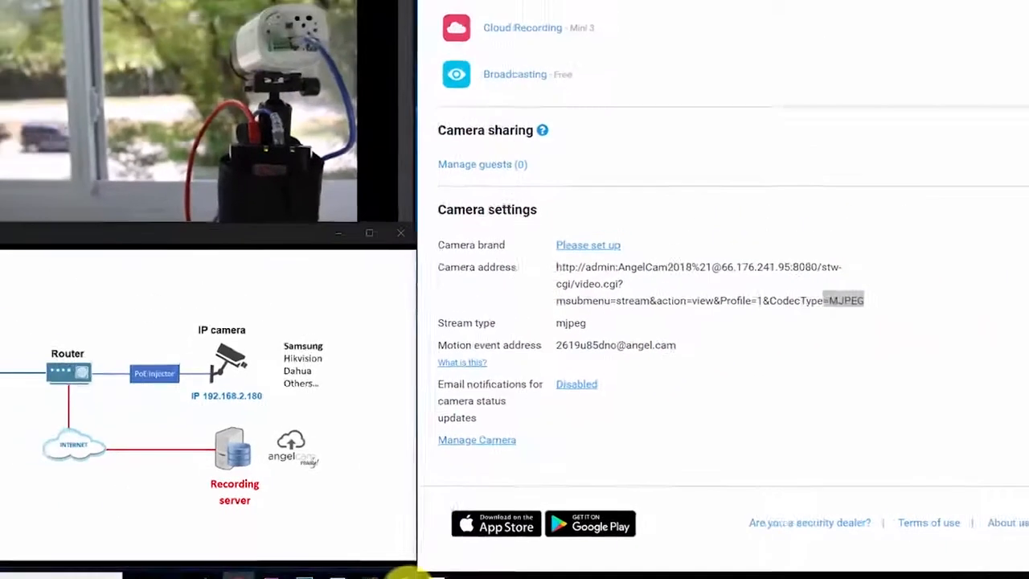
- In the Wisenet WEBVIEWER, view the stream with the MJPEG profile and switch the profile back to H.264
click(408, 576)
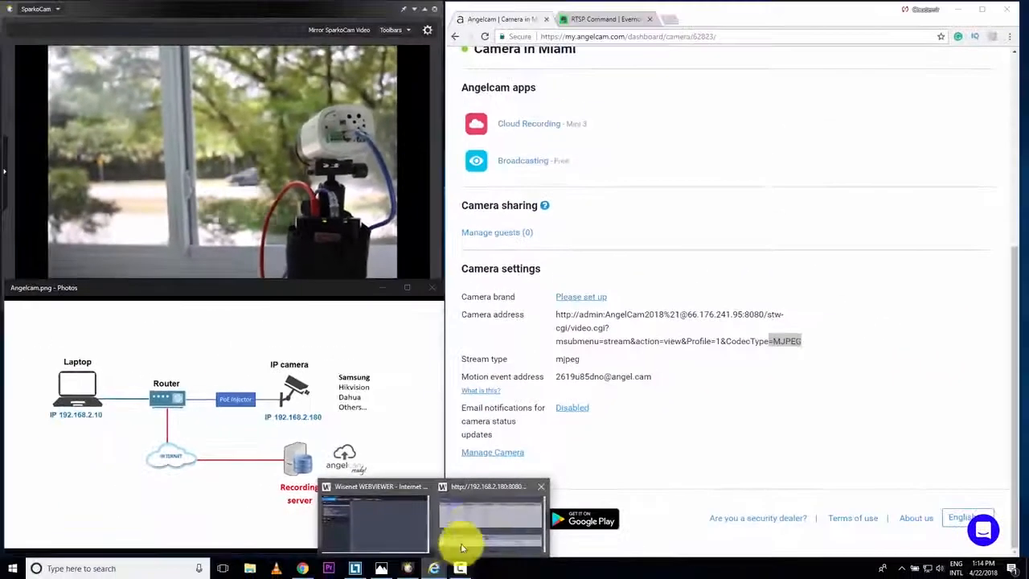
click(411, 527)
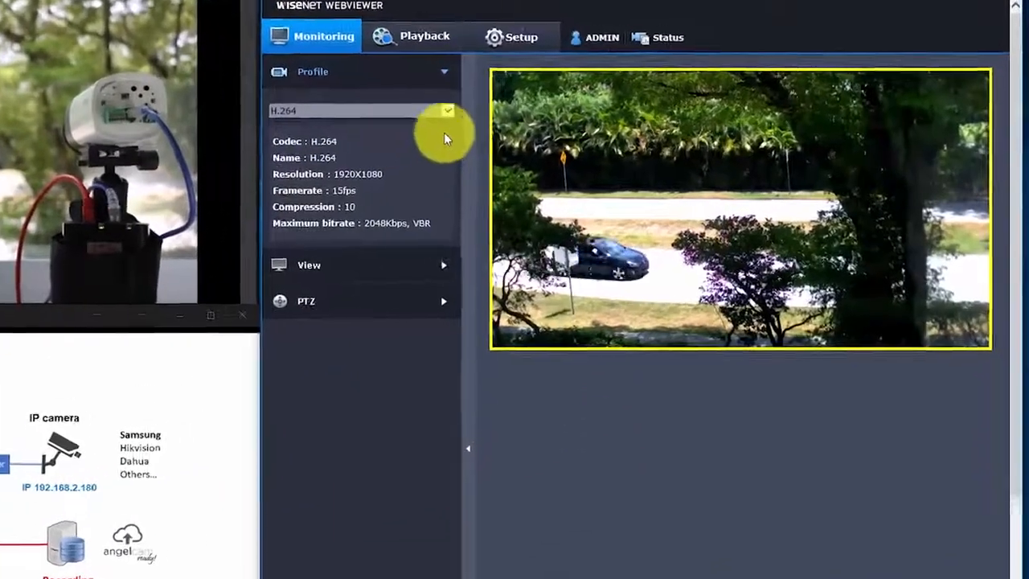
click(584, 133)
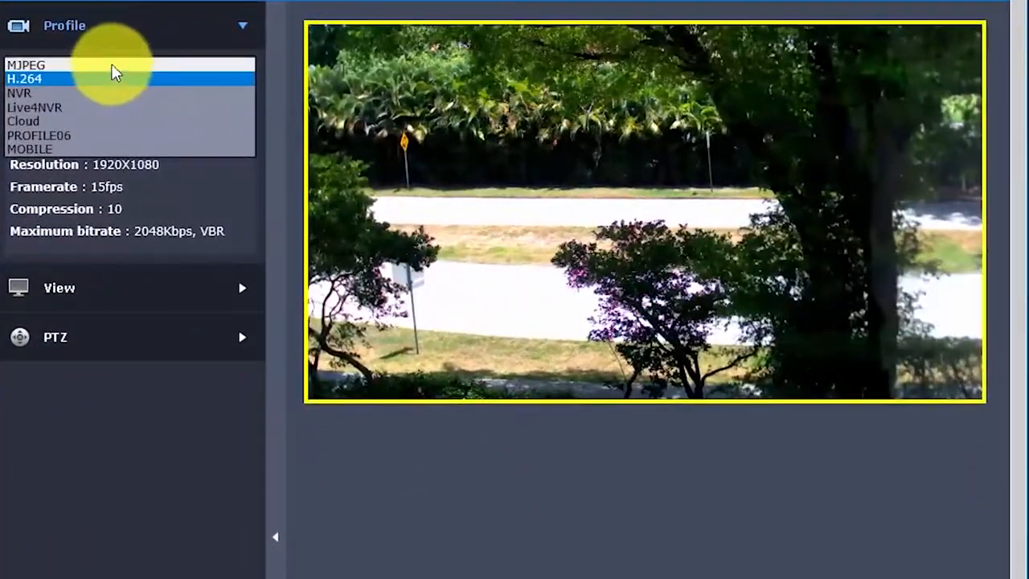
click(112, 66)
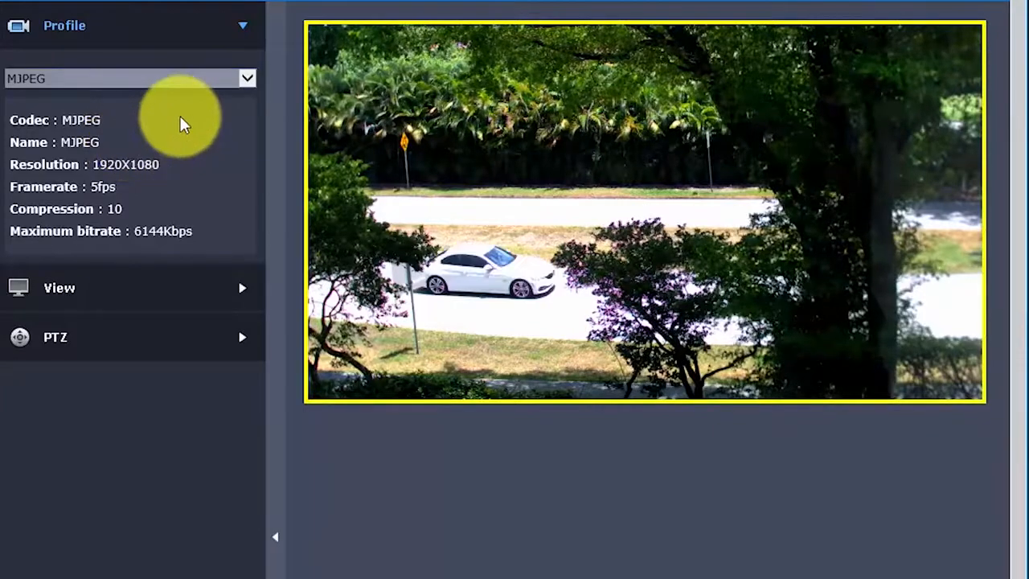
click(246, 79)
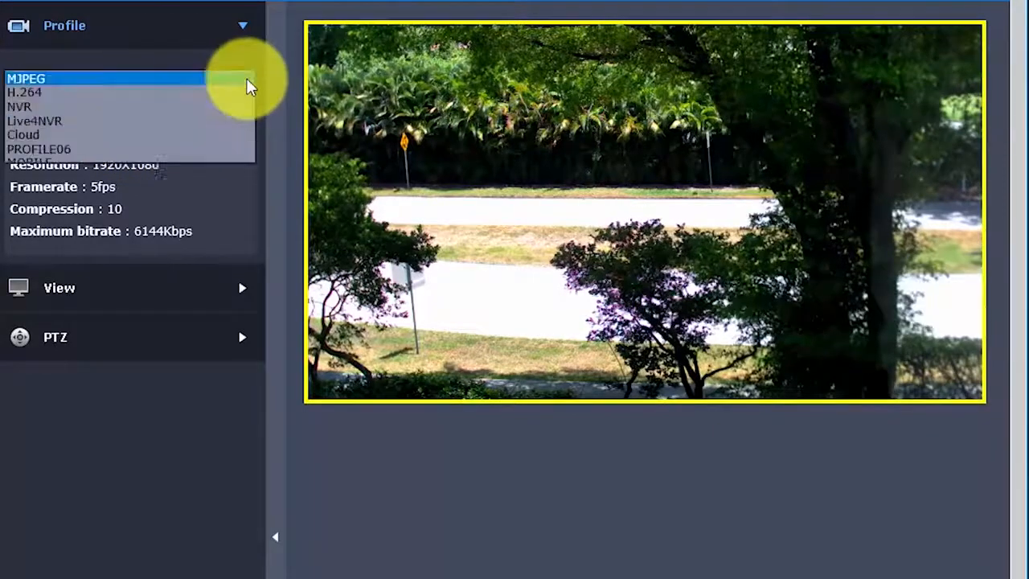
click(49, 92)
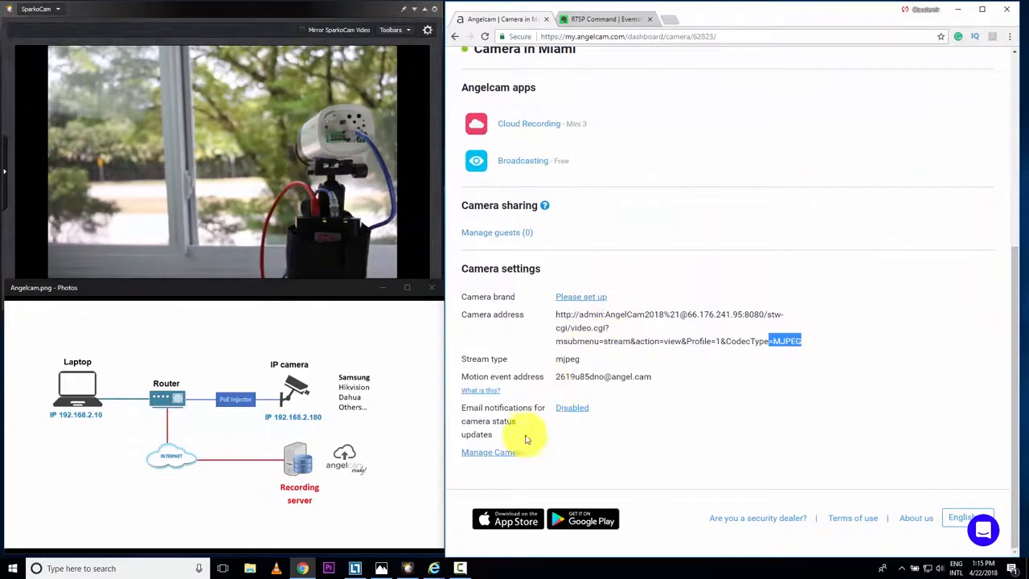
- Open the management settings of Camera in Miami in Angelcam and examine the stream type and the profile and codec in the camera address
click(505, 455)
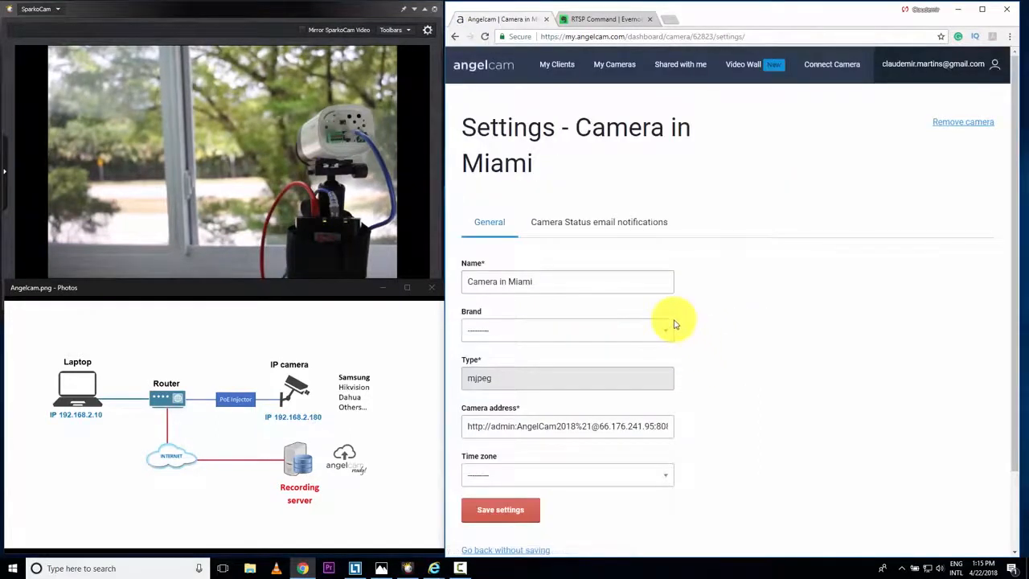
scroll(666, 314, down, 1)
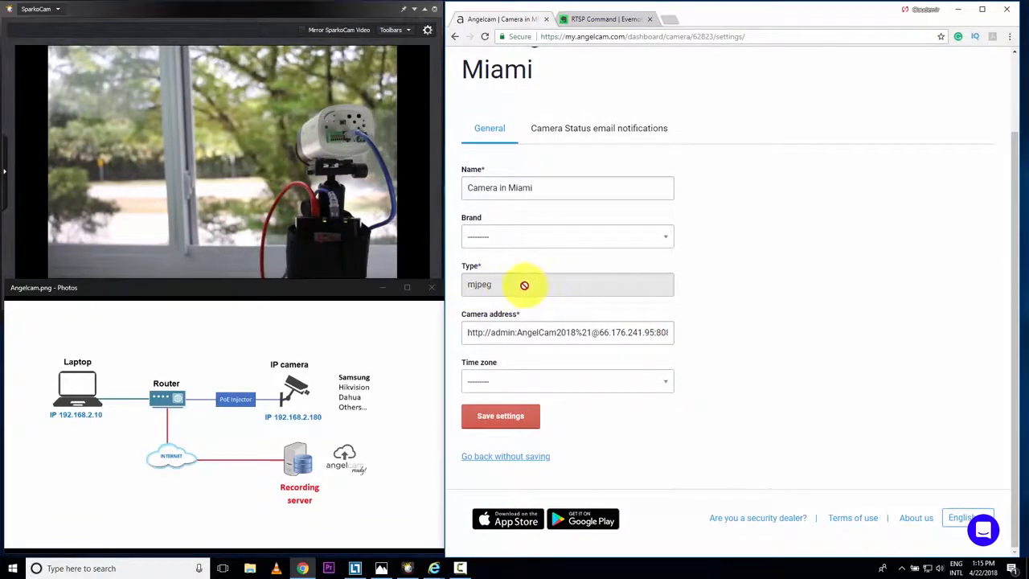
drag(609, 332, 670, 333)
click(637, 332)
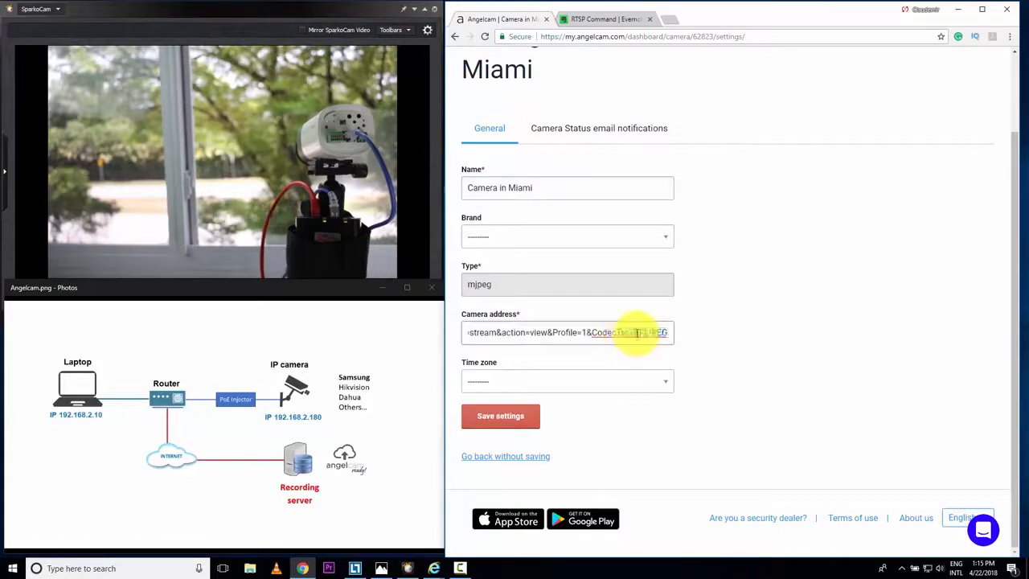
double_click(583, 332)
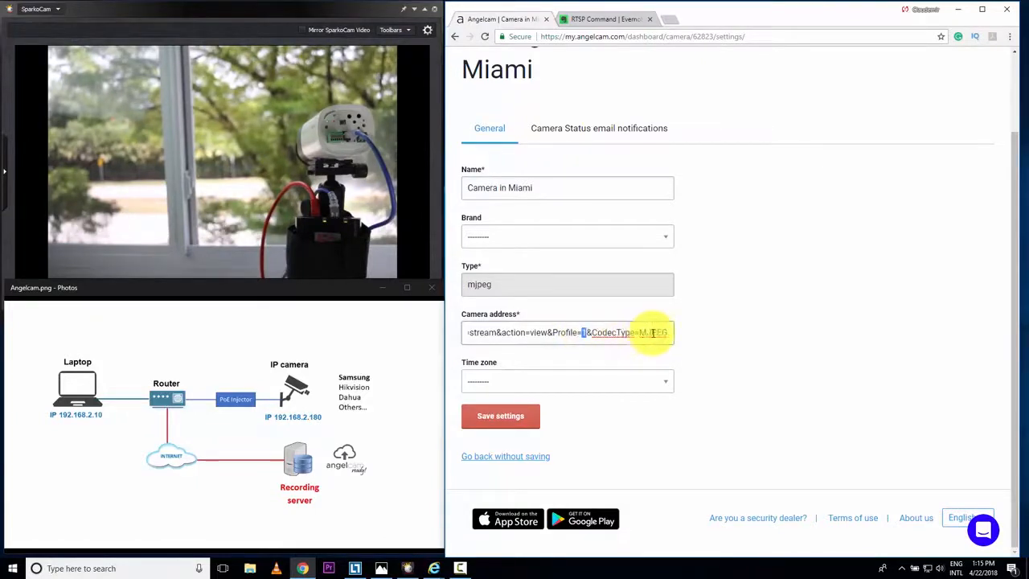
drag(667, 332, 453, 337)
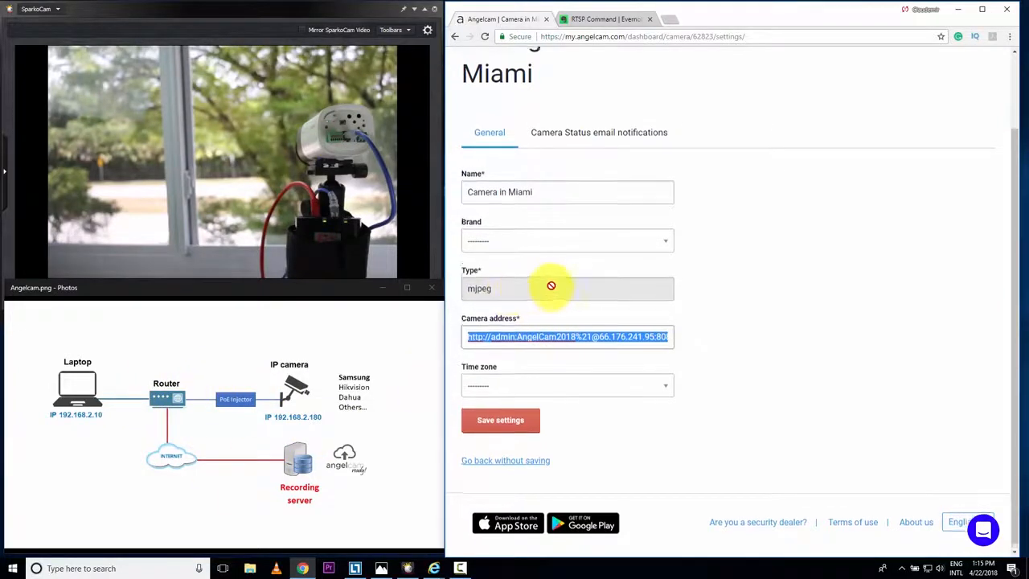
scroll(551, 285, up, 2)
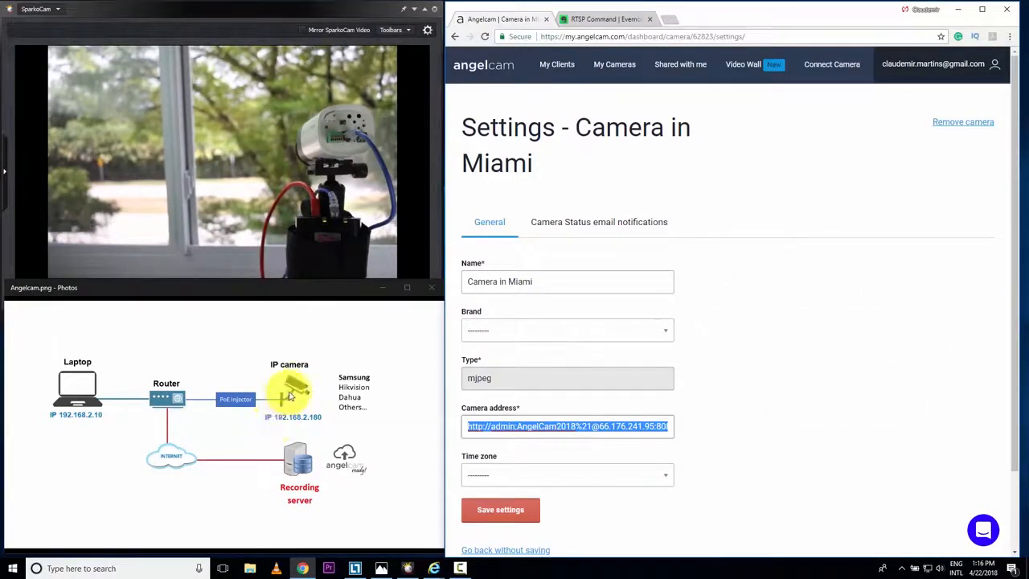
click(478, 426)
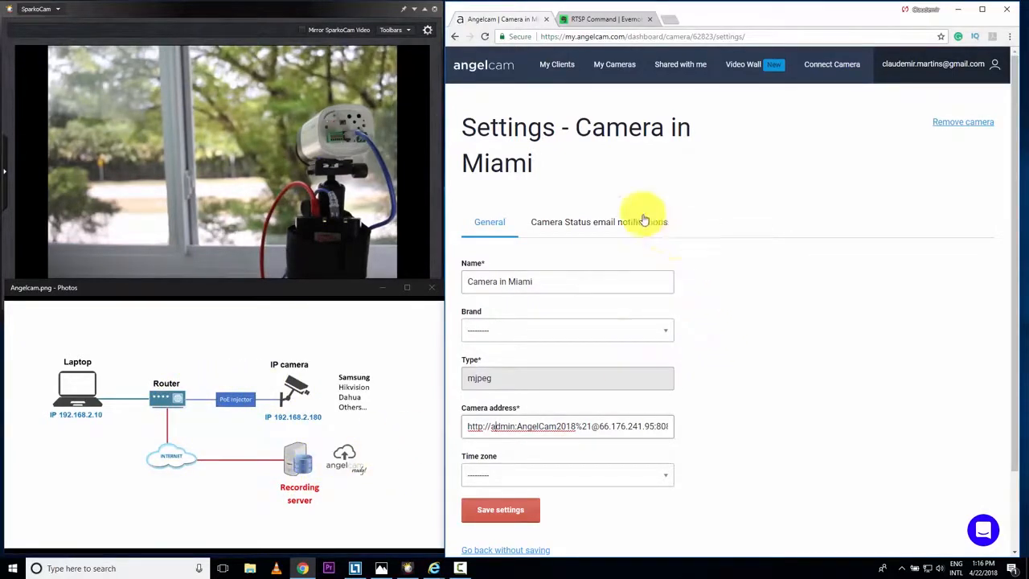
- Open the RTSP Command note in Evernote and examine the protocol, public IP address, profile and media parts of the RTSP address
click(595, 18)
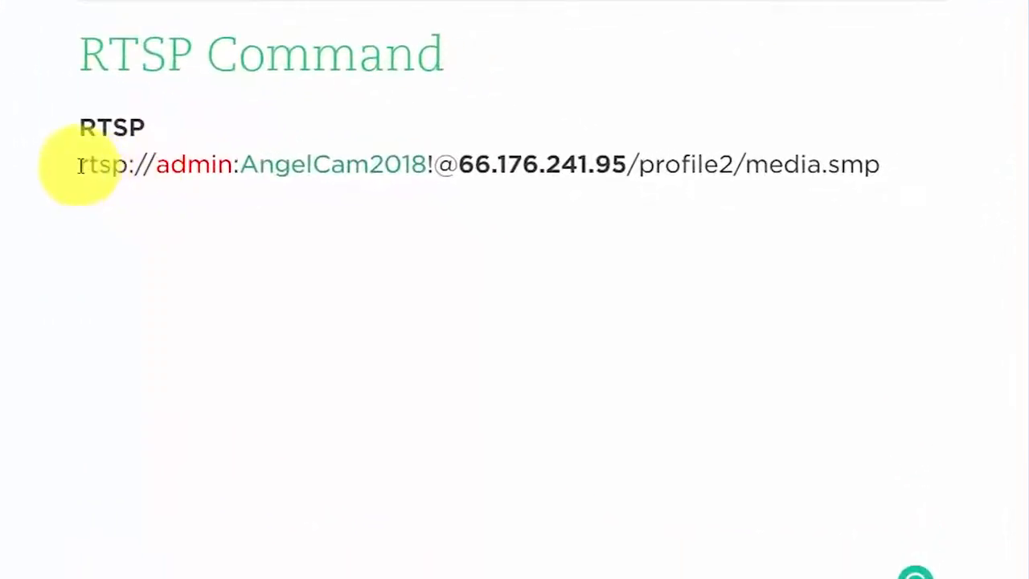
drag(80, 167, 158, 165)
click(158, 166)
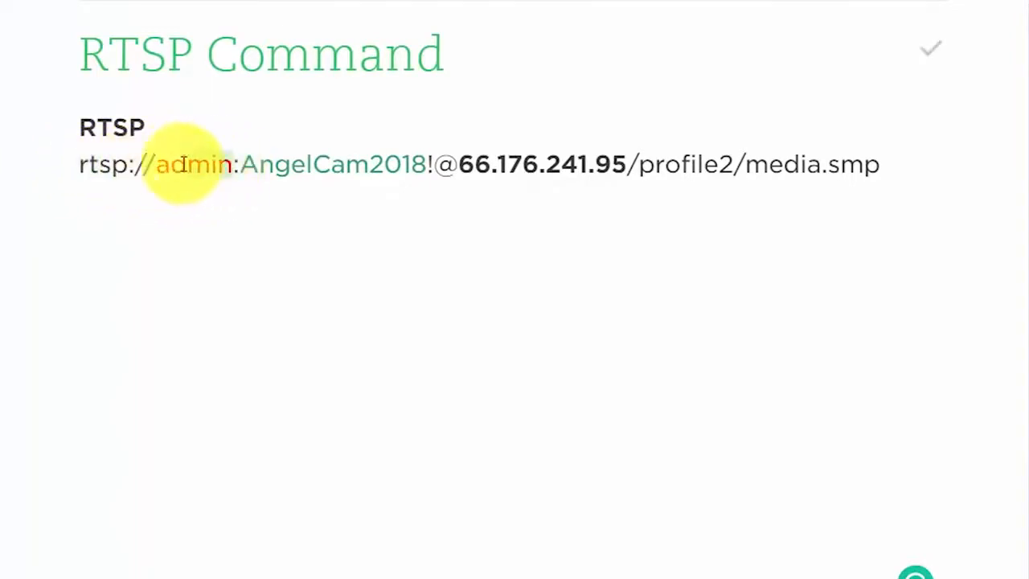
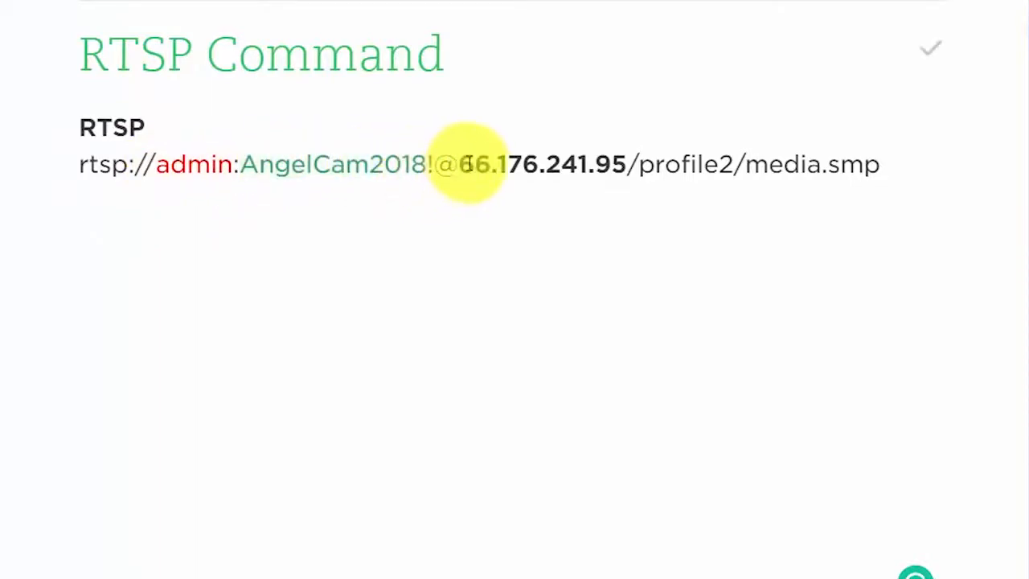
drag(464, 161, 616, 154)
click(597, 188)
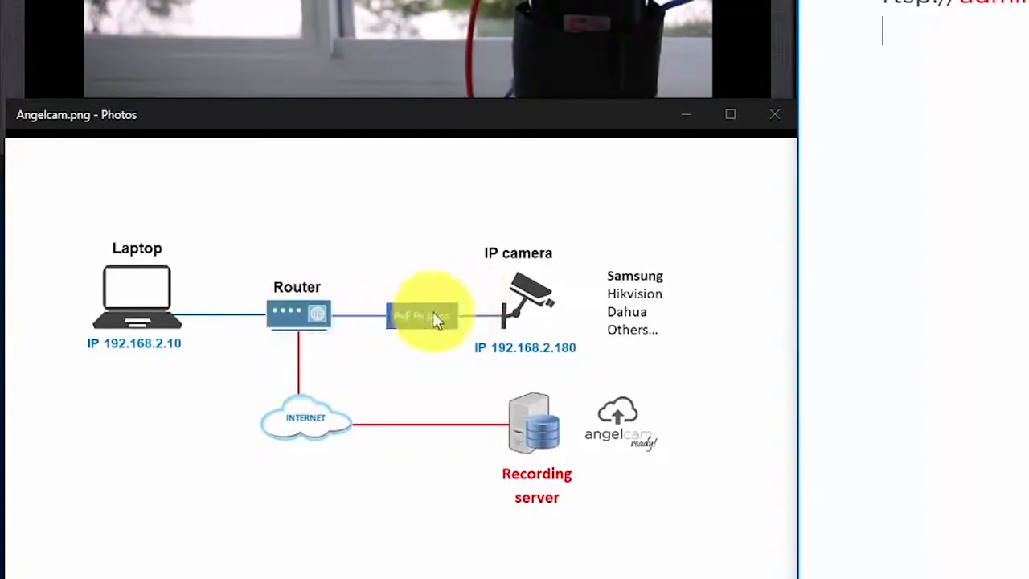
drag(856, 84, 806, 126)
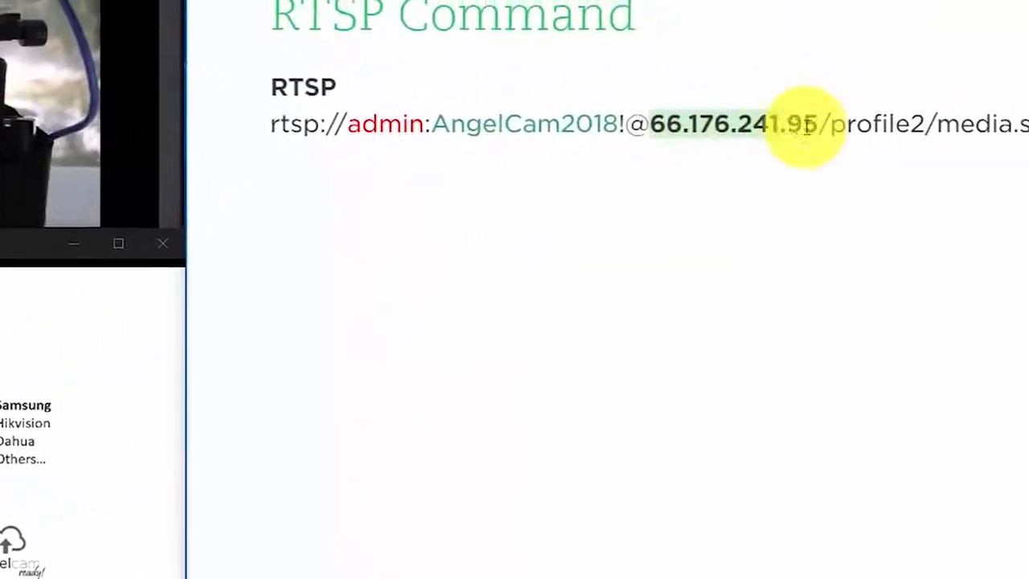
click(821, 181)
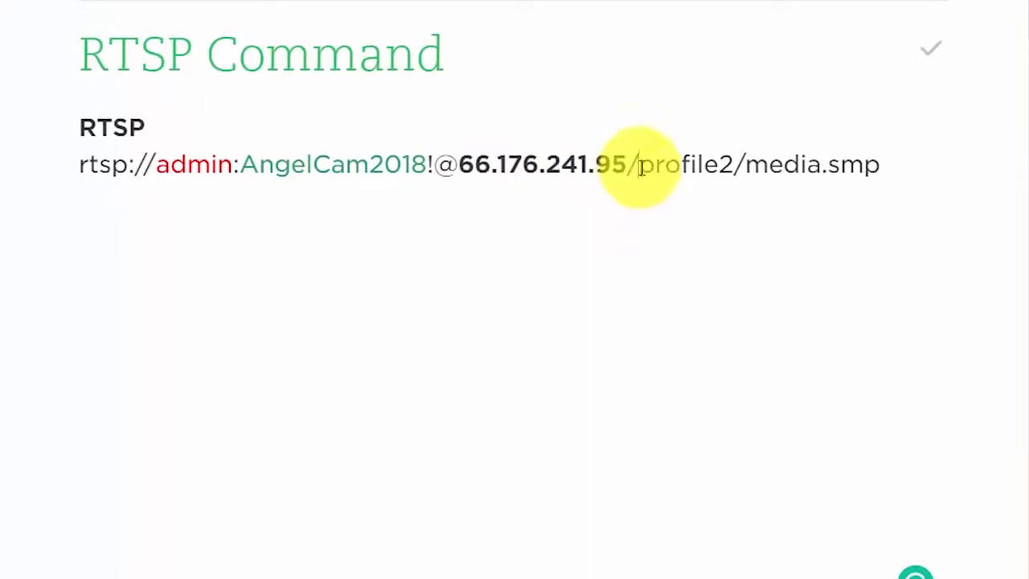
drag(640, 164, 729, 161)
click(705, 193)
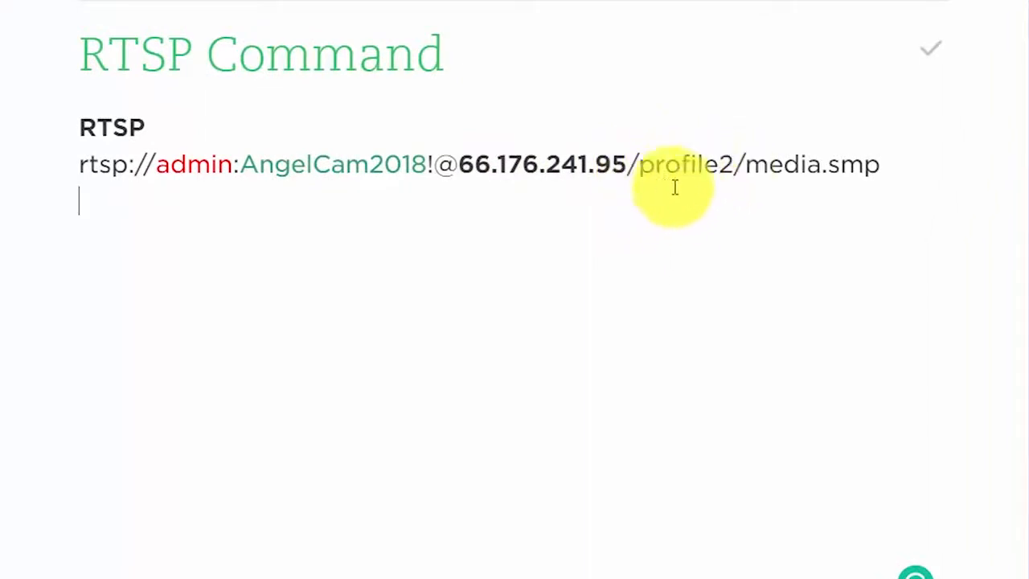
drag(745, 164, 887, 168)
click(866, 184)
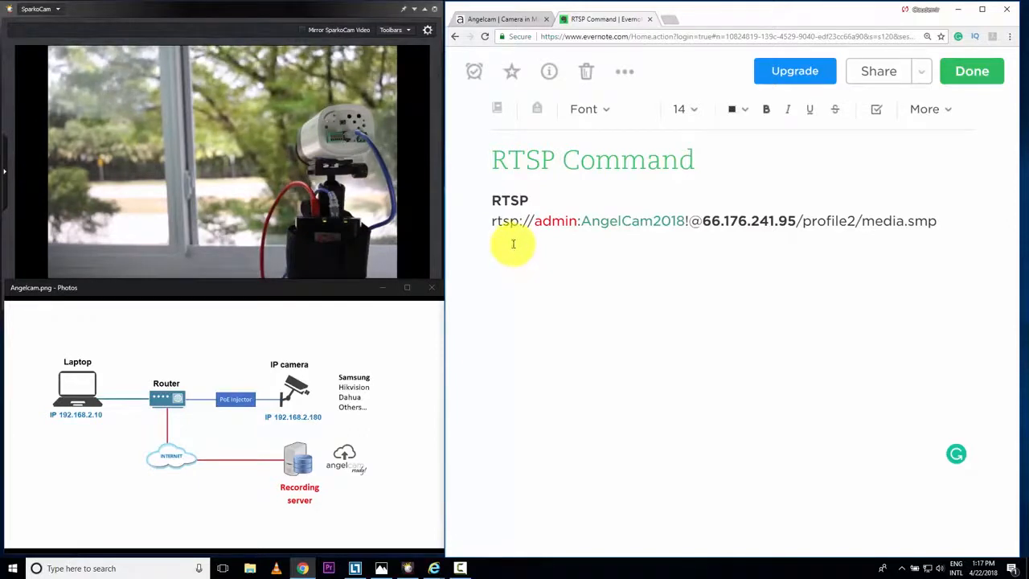
- Copy the full RTSP address from the note and return to the Camera in Miami settings in Angelcam
drag(493, 221, 935, 220)
key(ctrl+c)
right_click(864, 229)
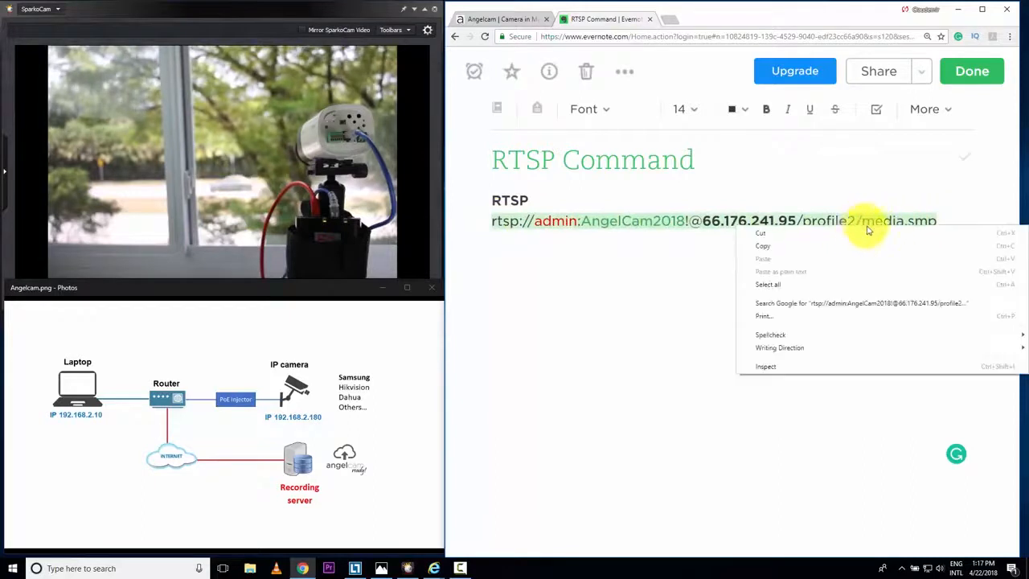
click(806, 246)
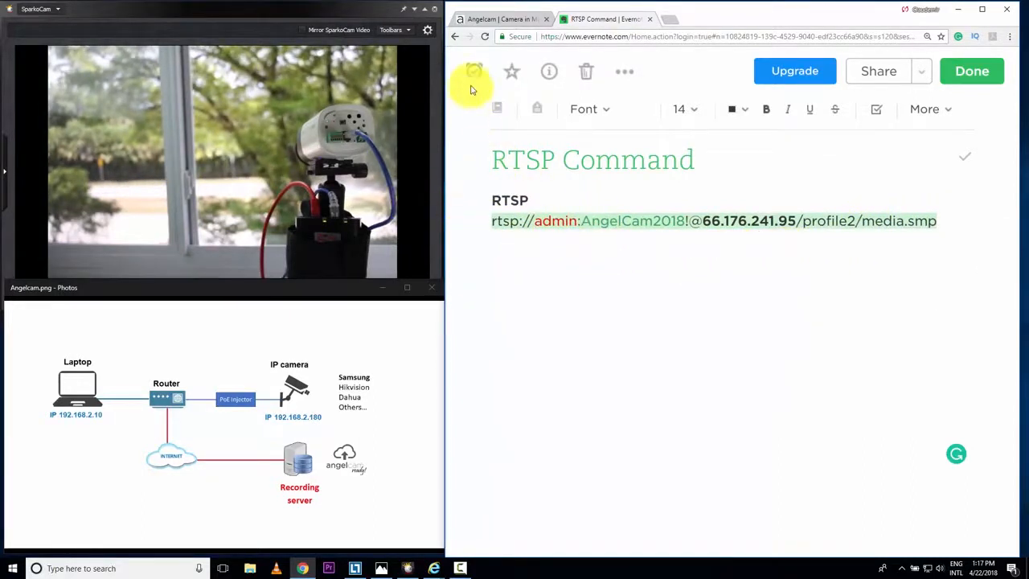
click(500, 20)
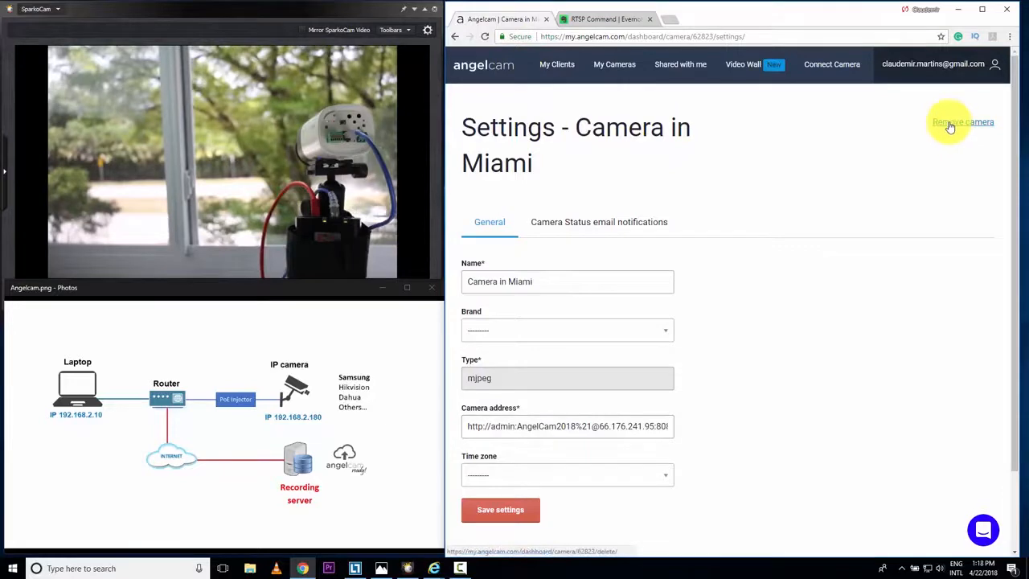
- Remove Camera in Miami from Angelcam, giving a reason for the removal and confirming the deletion
scroll(664, 269, down, 2)
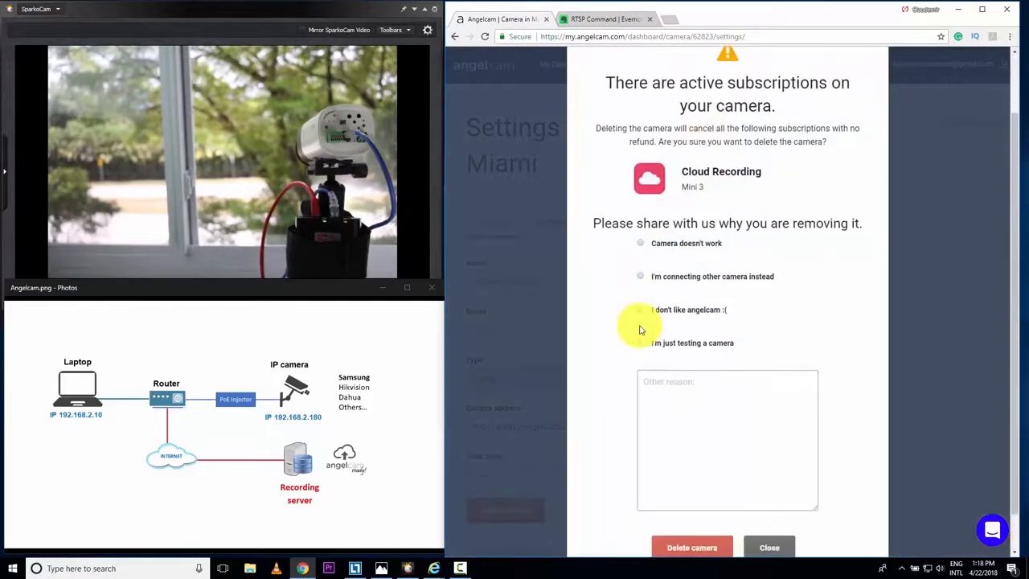
click(638, 313)
click(680, 506)
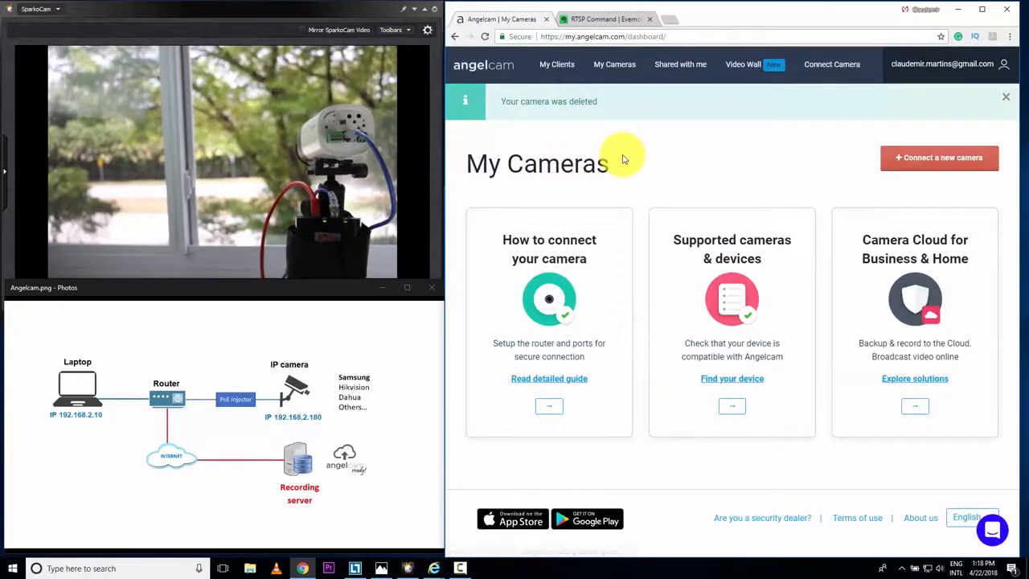
- Start connecting a new camera and choose the brand option for an H264 or MJPEG camera of an unknown brand
click(920, 157)
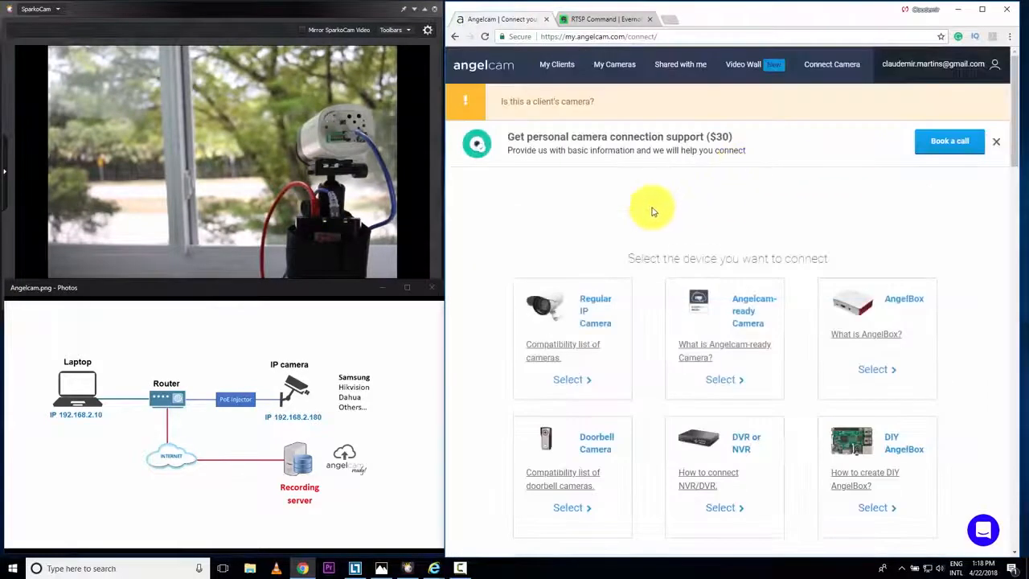
scroll(643, 209, down, 2)
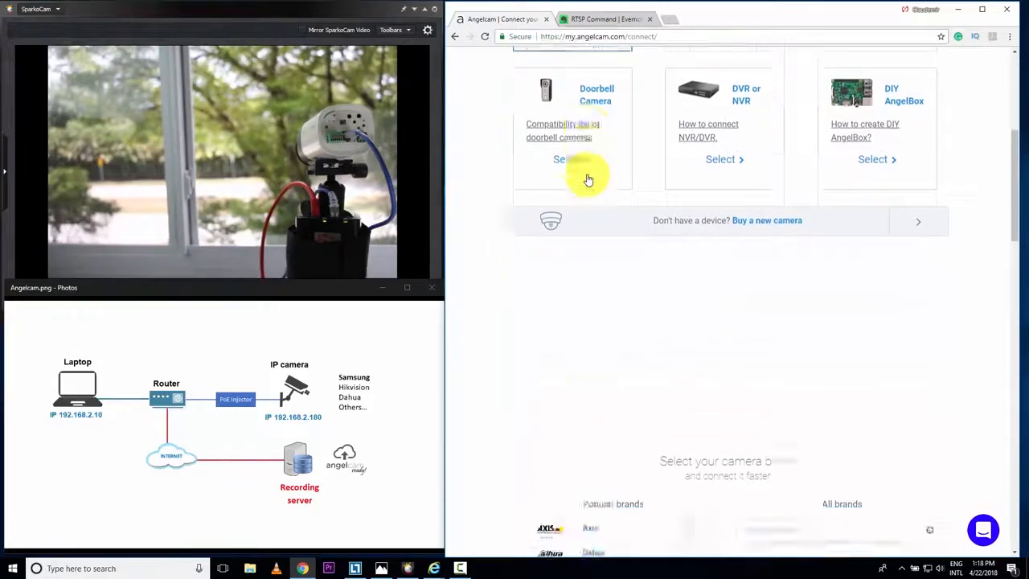
click(773, 258)
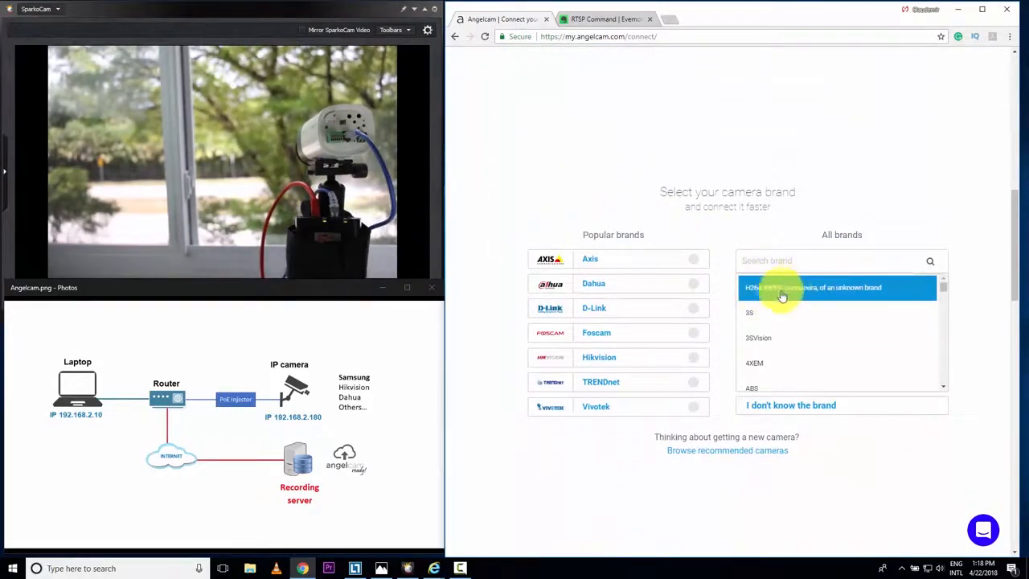
click(792, 287)
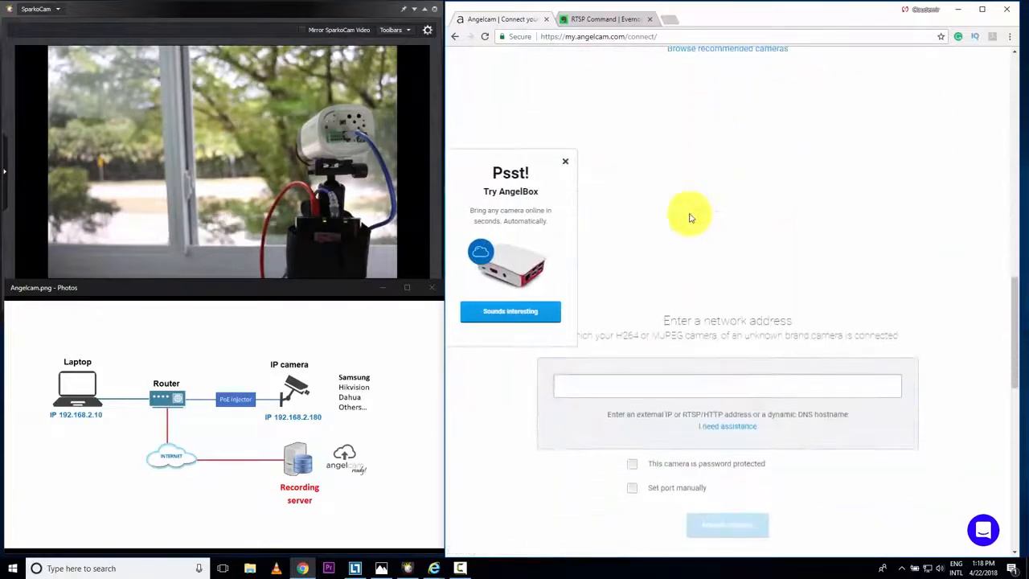
- Dismiss the AngelBox offer and paste the copied RTSP address, including its login and password, as the network address
click(565, 165)
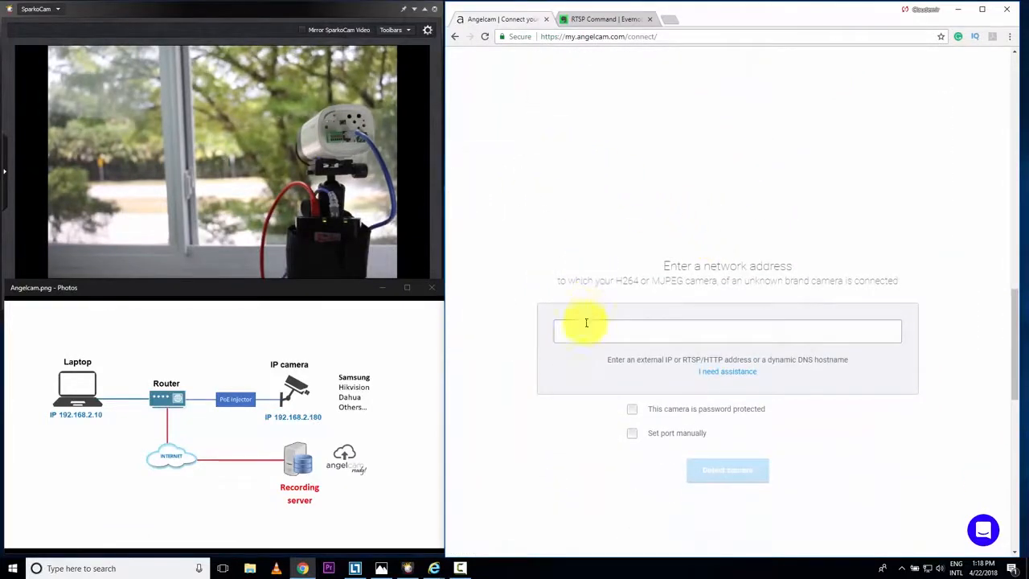
right_click(581, 334)
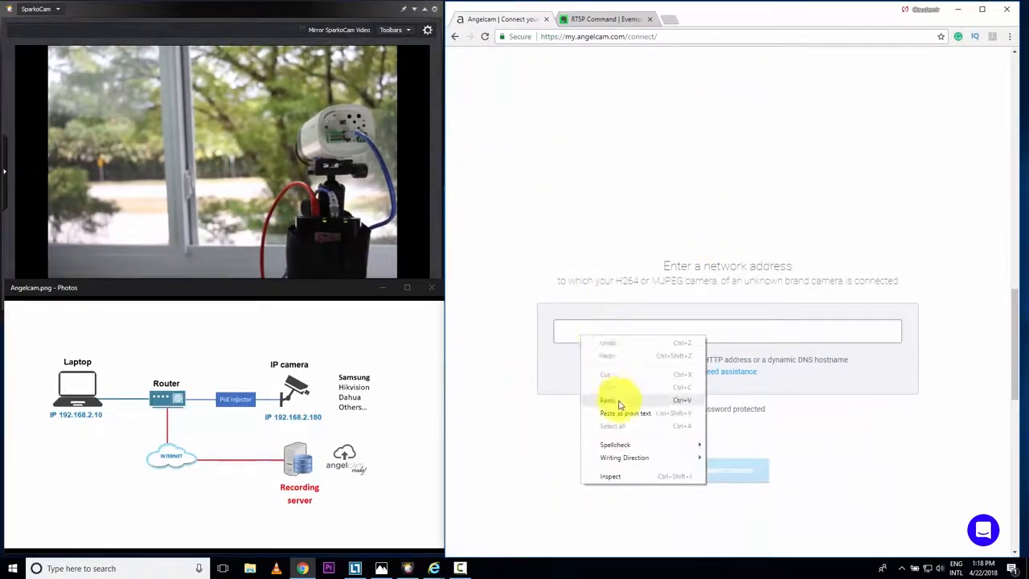
click(619, 396)
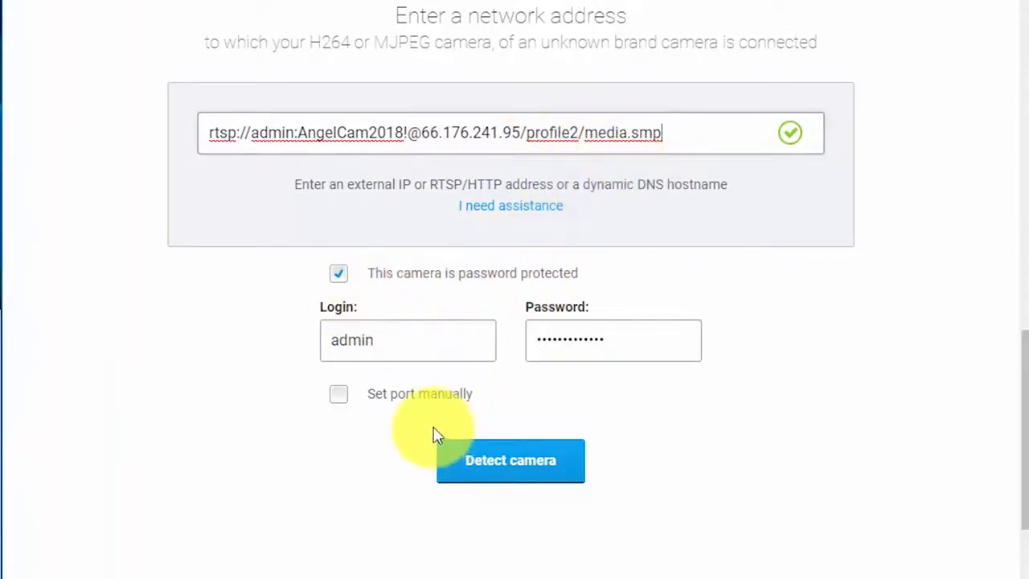
- Enable manual port setting for the camera connection and set the port to 554
click(511, 479)
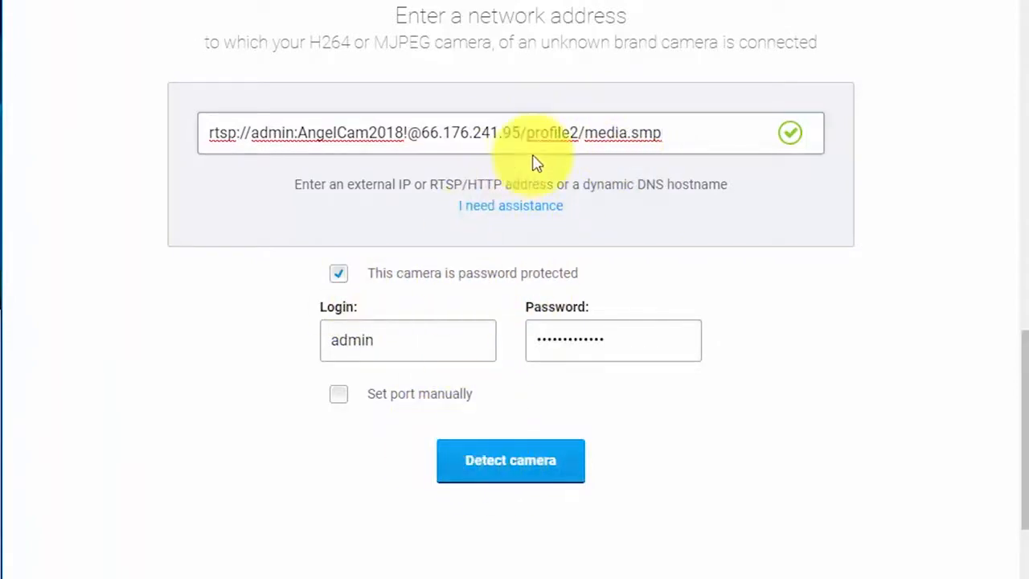
click(338, 396)
click(488, 450)
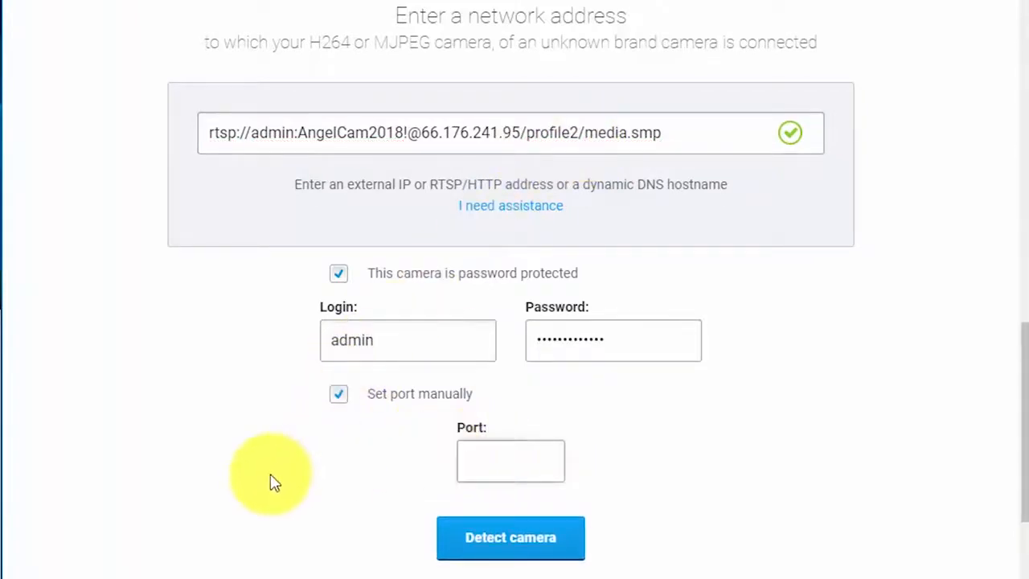
text(5554)
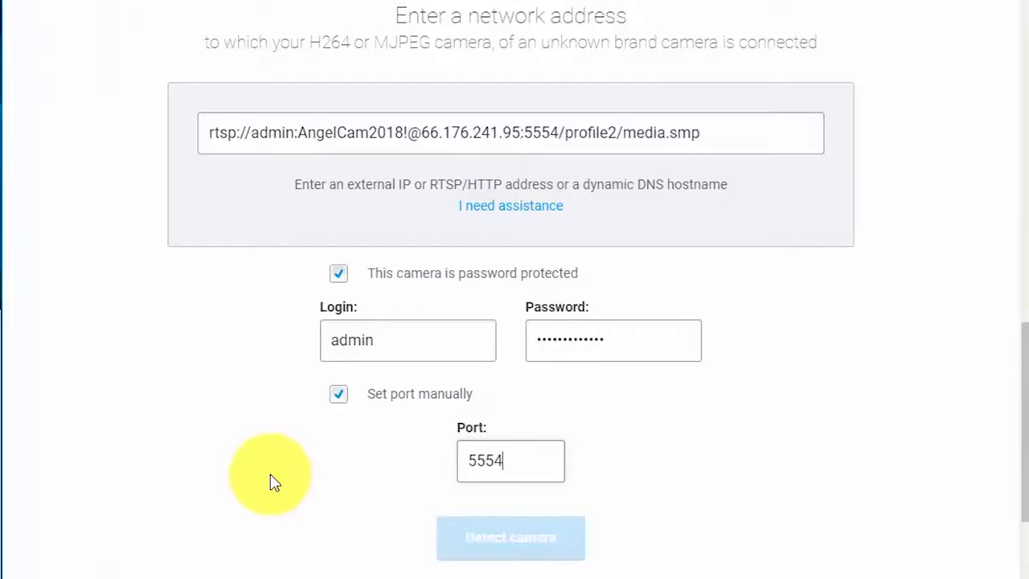
key(BackSpace)
key(BackSpace)
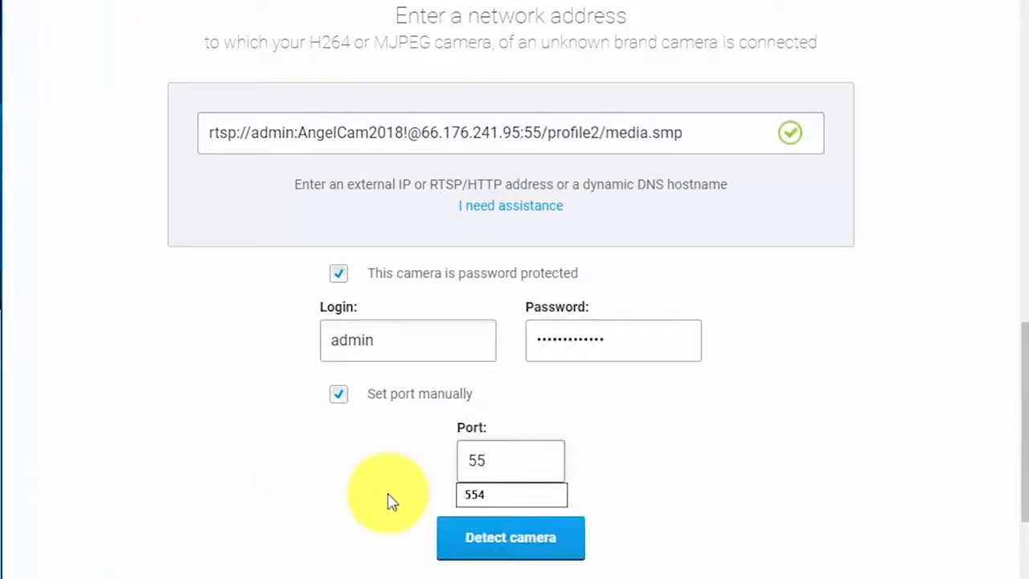
click(475, 501)
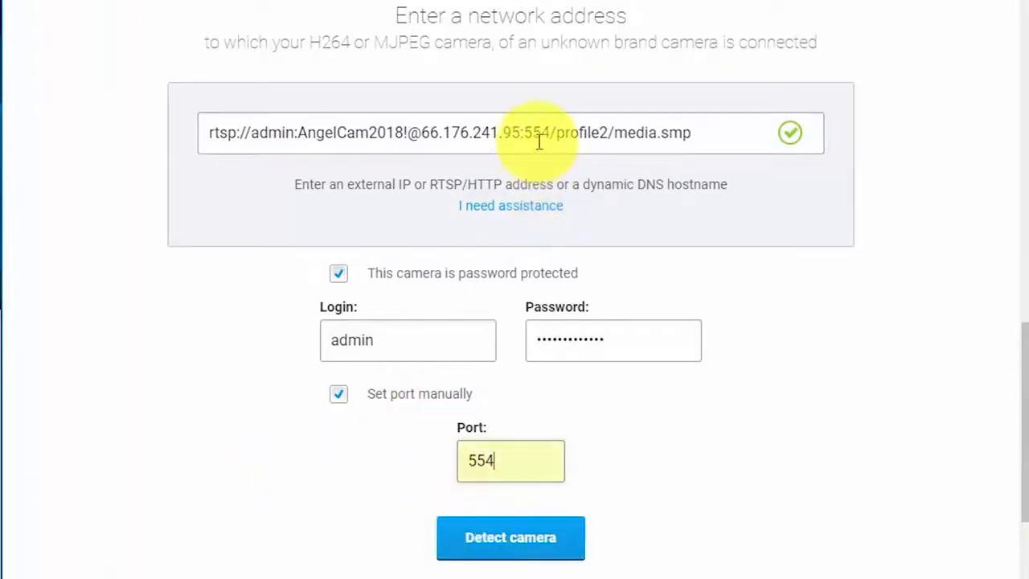
- Compare the port in the RTSP address with the RTSP port under IP & Port in the Wisenet WEBVIEWER, and return to Angelcam
drag(709, 135, 193, 143)
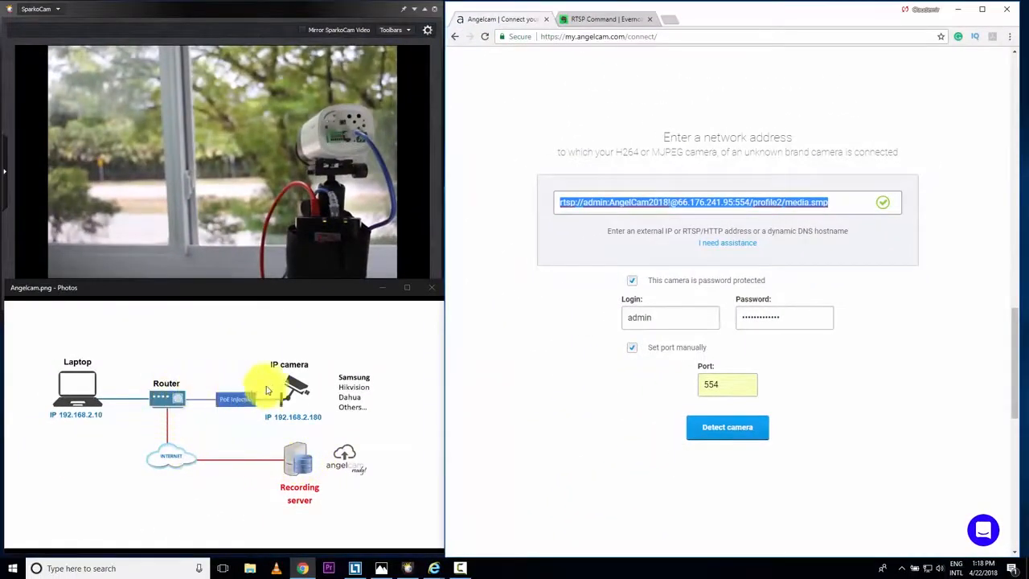
click(749, 202)
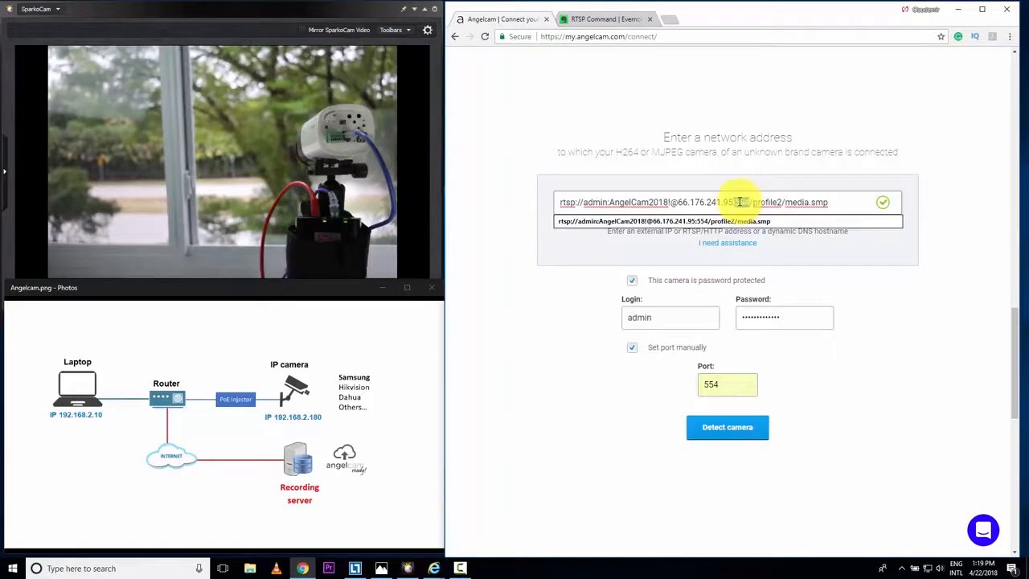
click(528, 334)
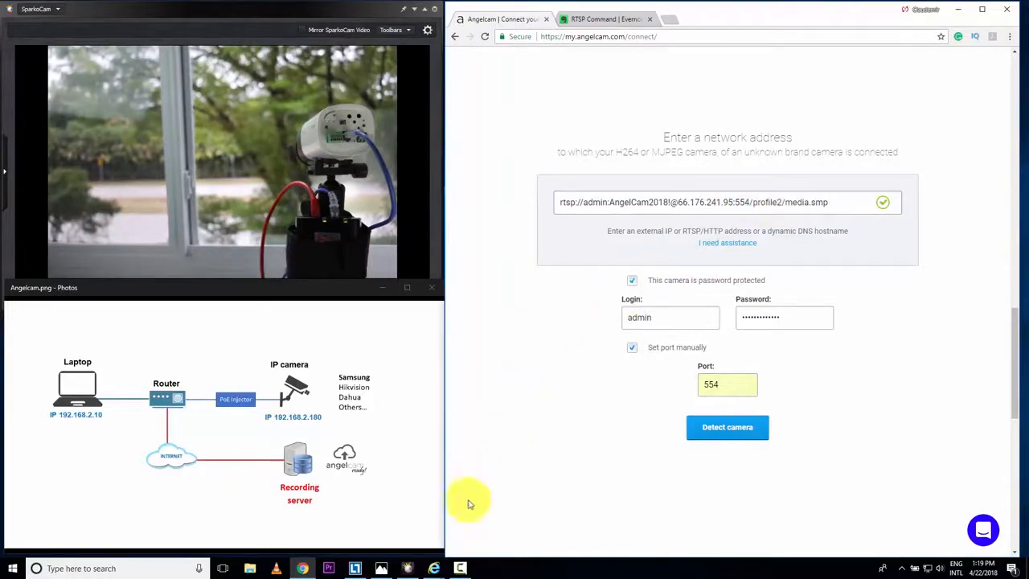
click(459, 533)
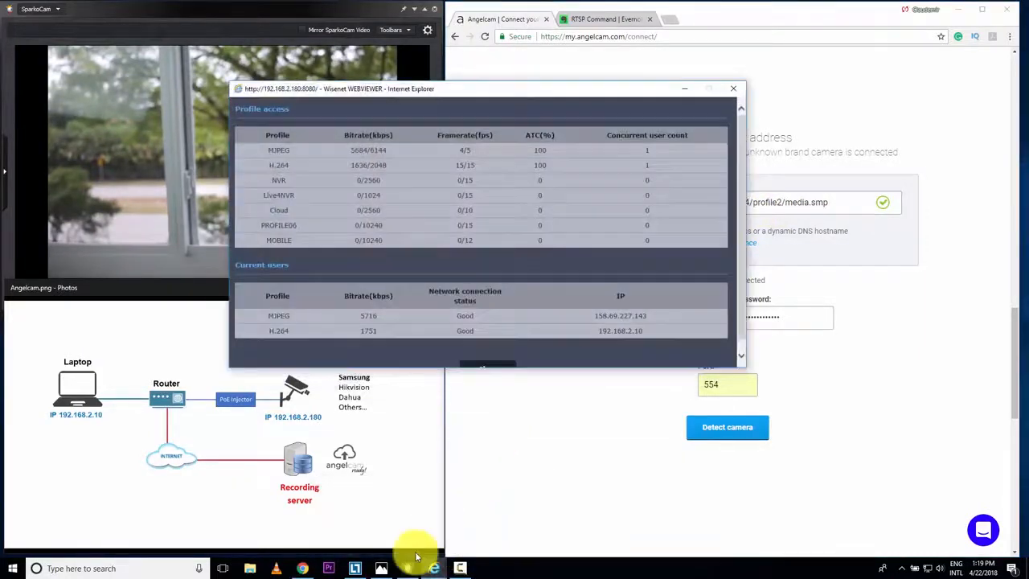
mouse_move(416, 557)
click(398, 519)
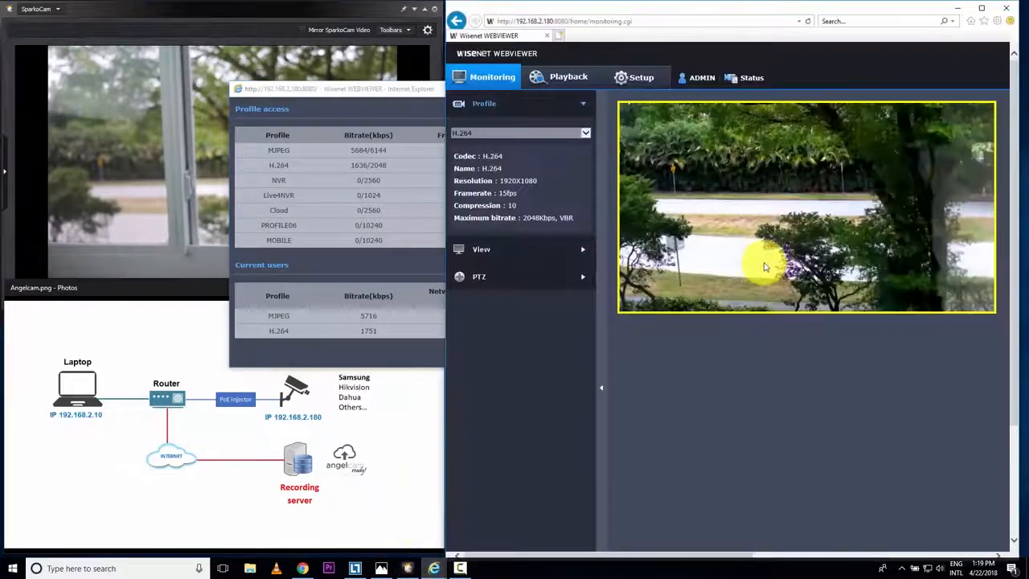
click(641, 80)
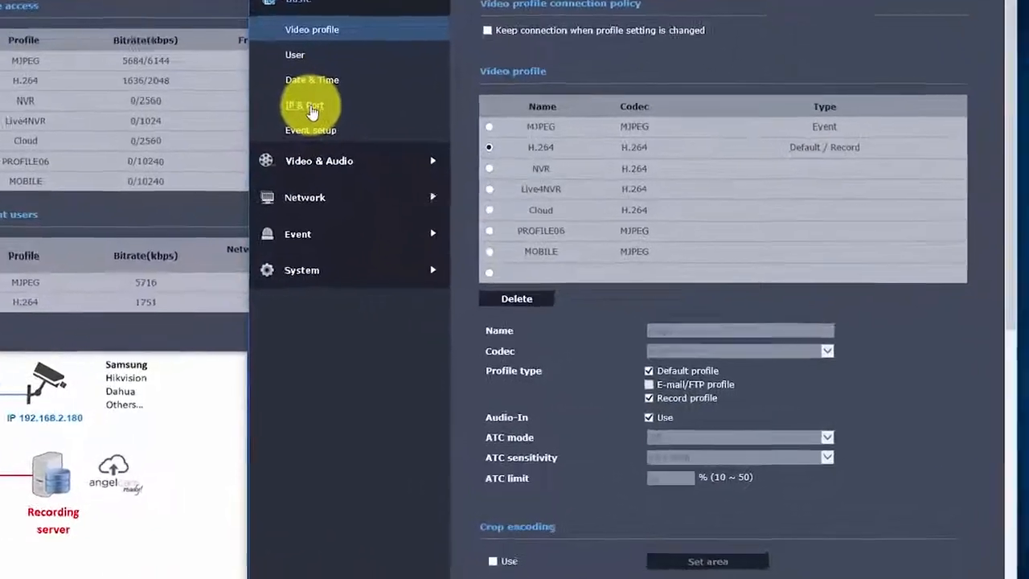
click(487, 184)
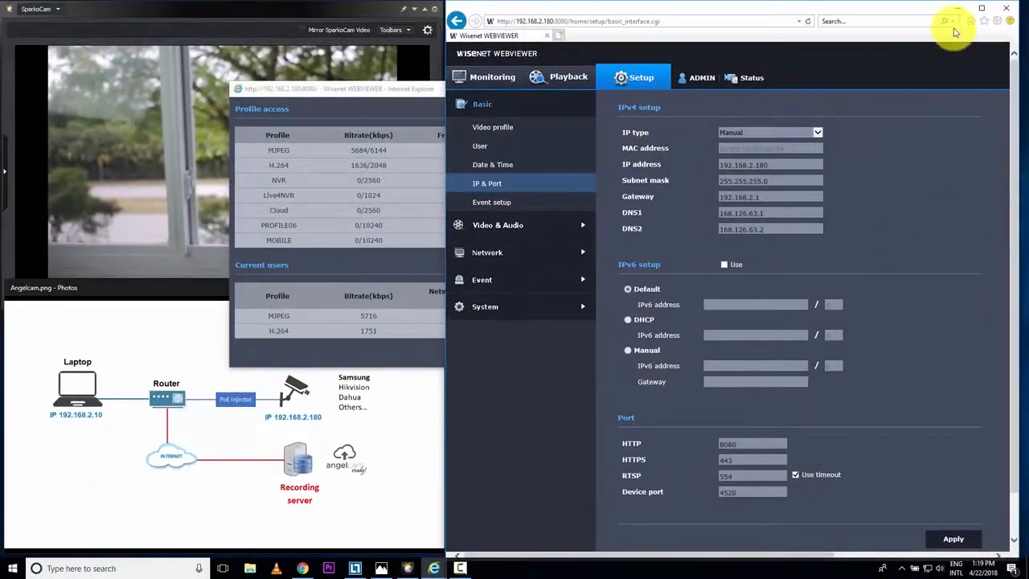
click(955, 8)
click(683, 88)
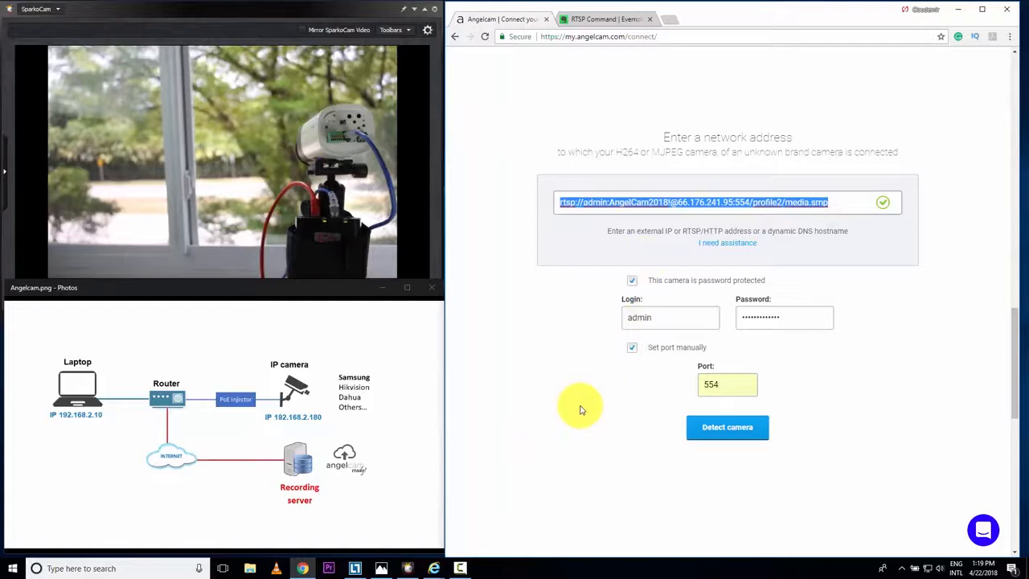
- Detect the camera at the entered address, name it Camera in Miami and confirm the connection
click(724, 432)
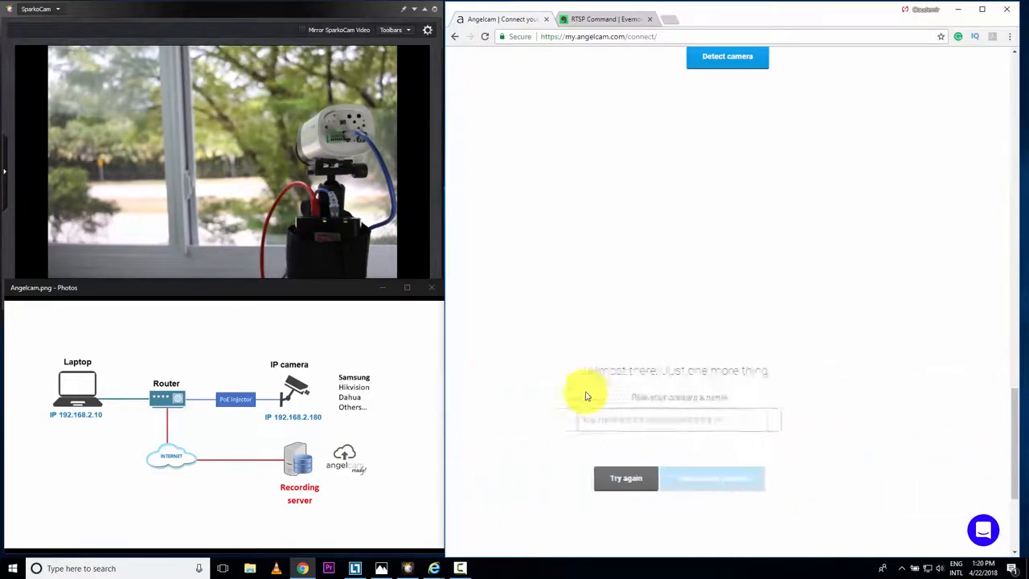
scroll(535, 392, down, 2)
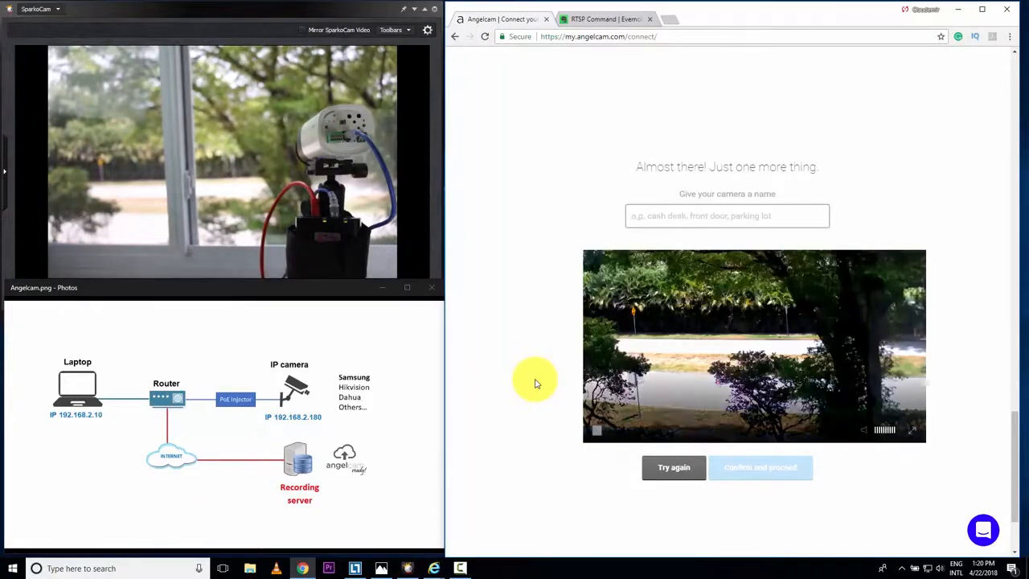
click(670, 212)
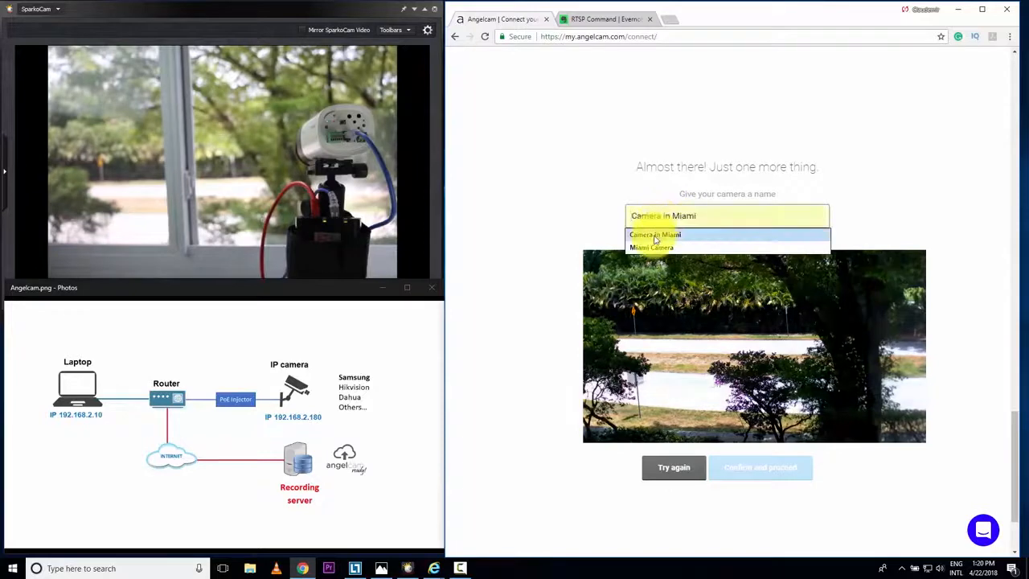
click(655, 234)
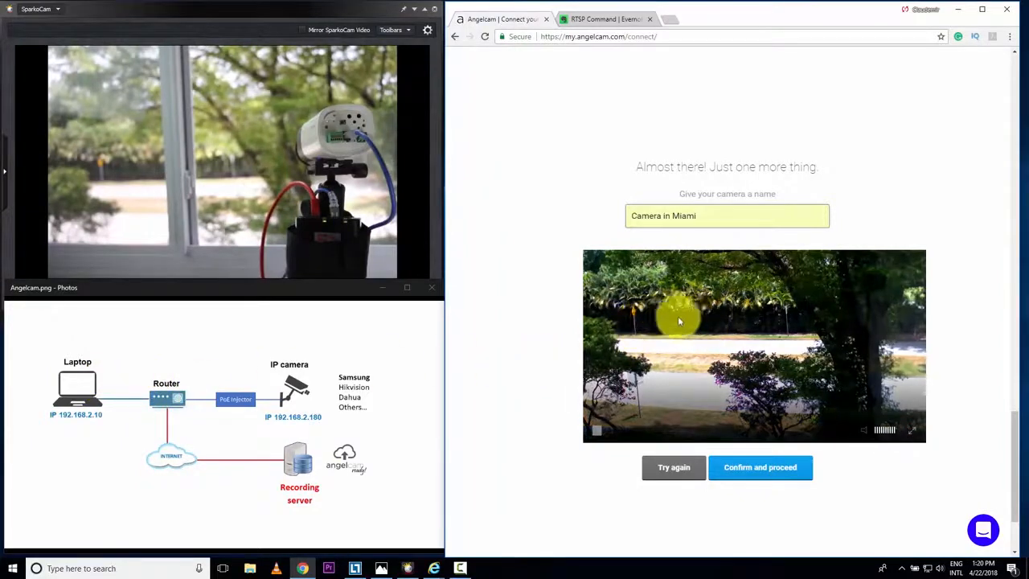
click(756, 469)
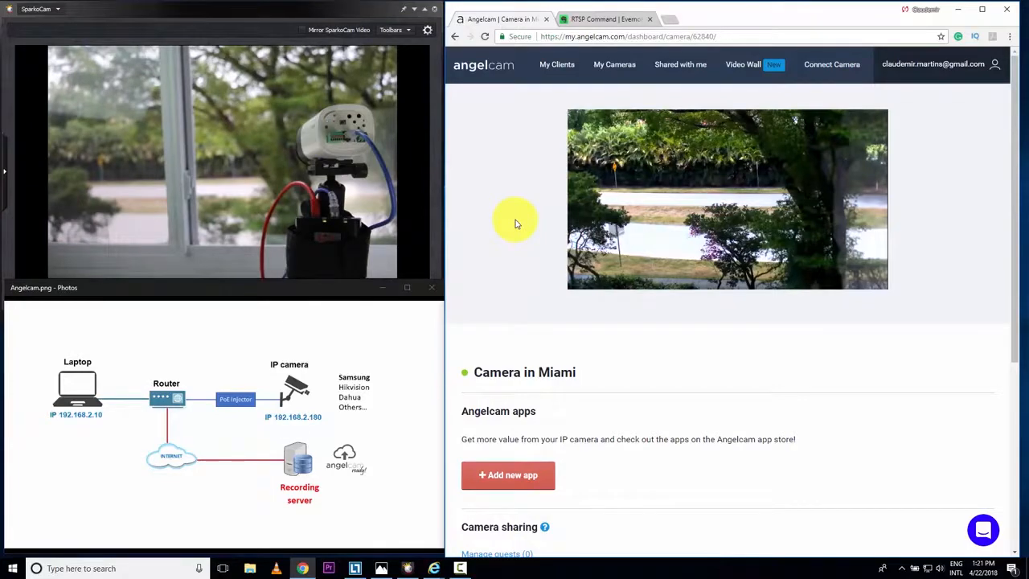
- Examine the stream type and camera address in the camera settings of the new Camera in Miami
scroll(518, 223, down, 4)
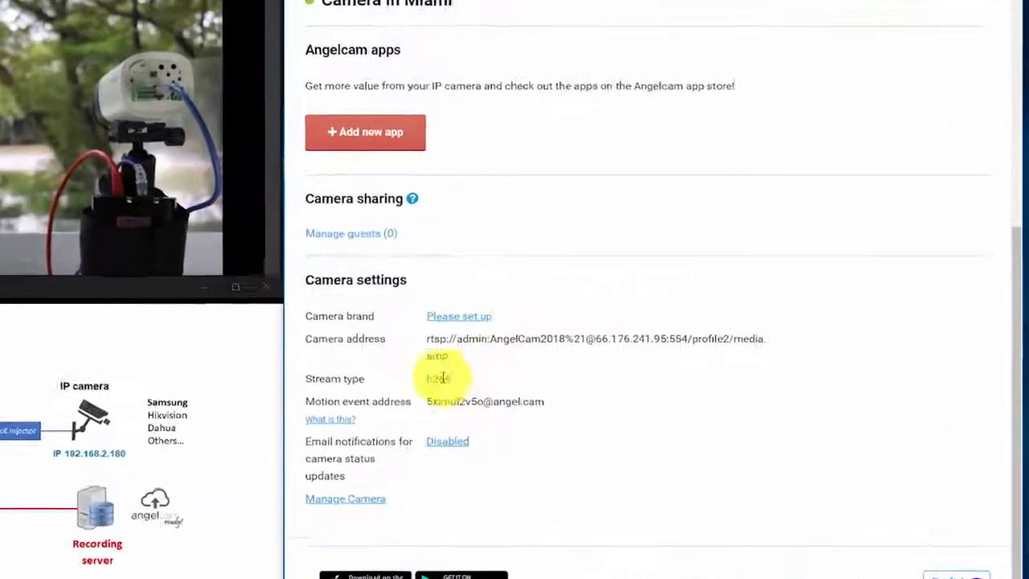
double_click(338, 398)
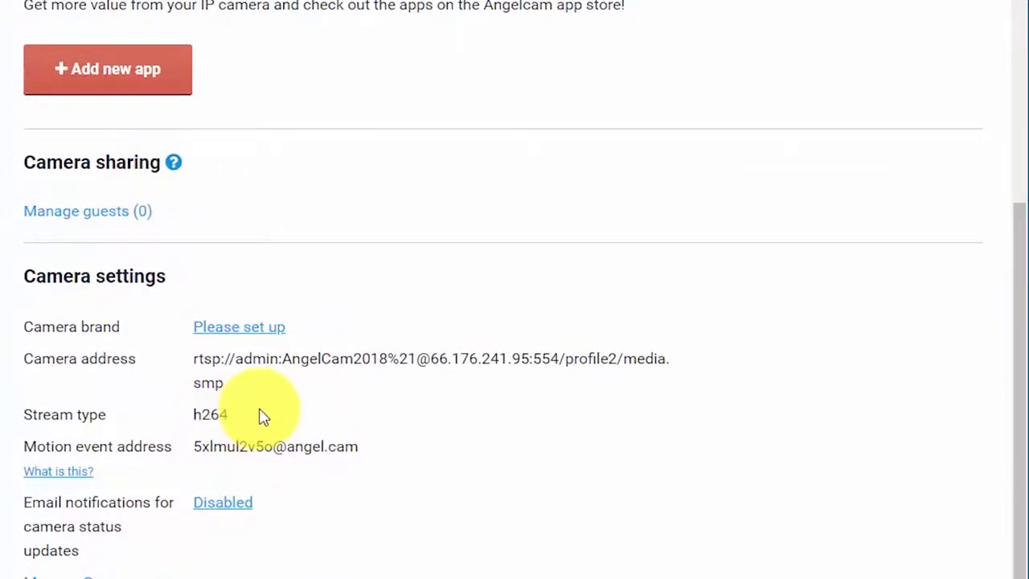
drag(195, 363, 684, 386)
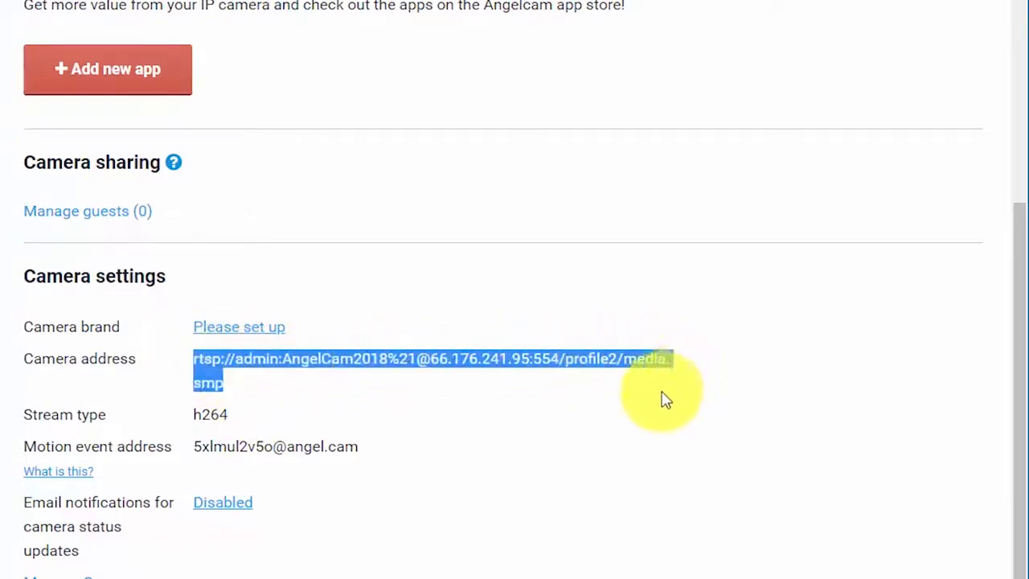
click(664, 400)
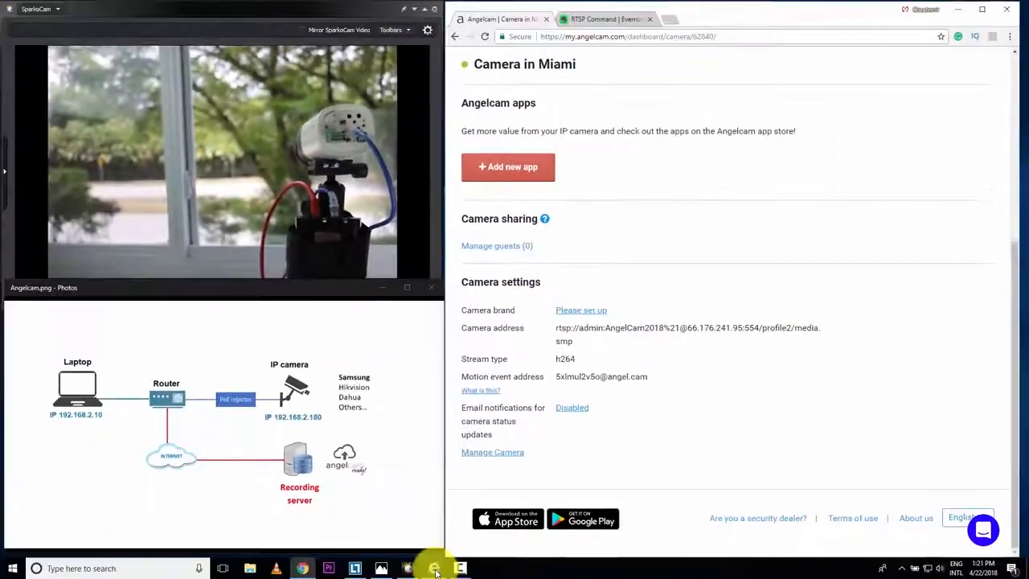
- Examine the H.264 video profile's resolution, framerate, compression and bitrate settings in the Wisenet WEBVIEWER, and return to Angelcam
mouse_move(432, 556)
click(396, 532)
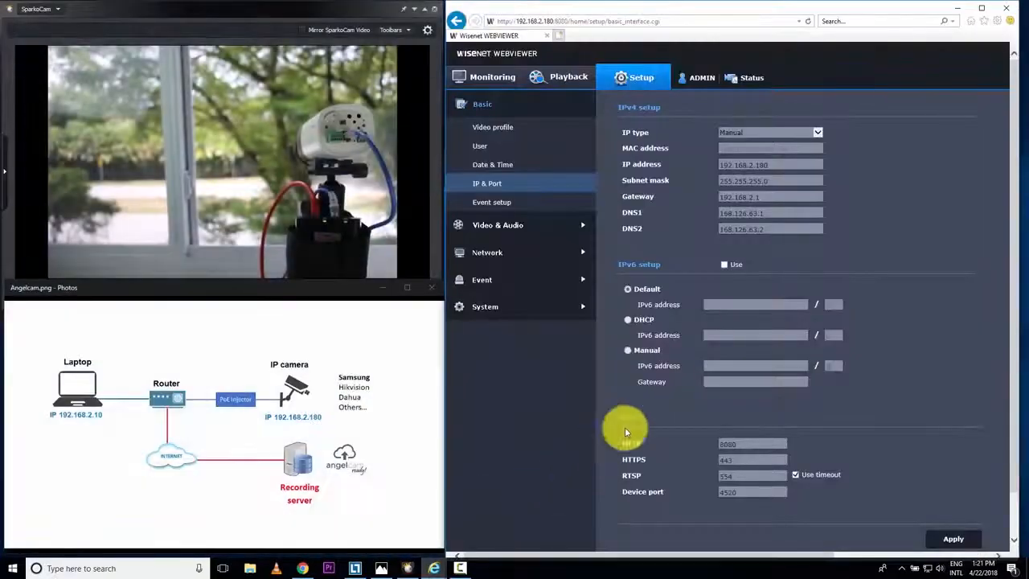
click(507, 133)
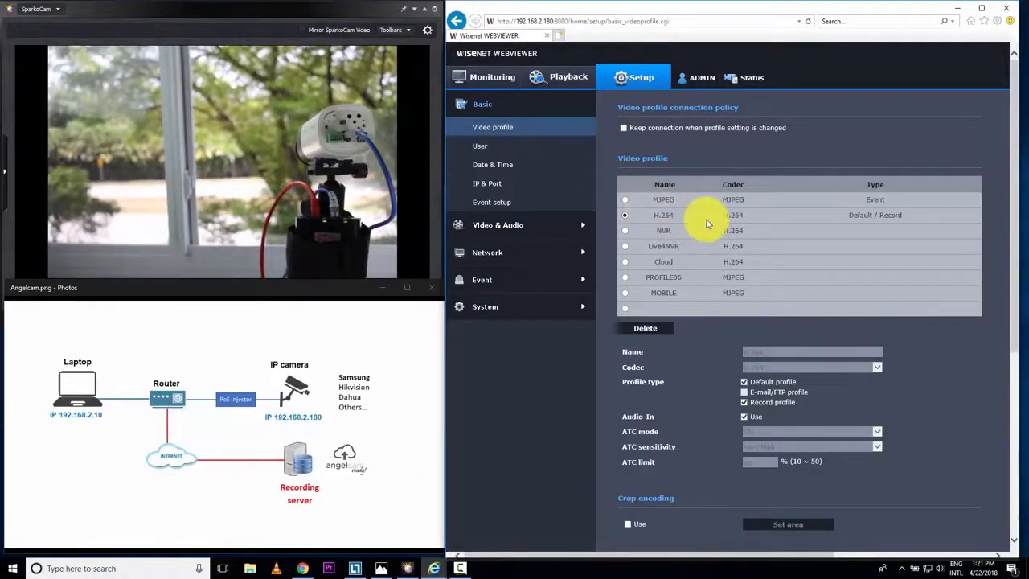
scroll(687, 408, down, 3)
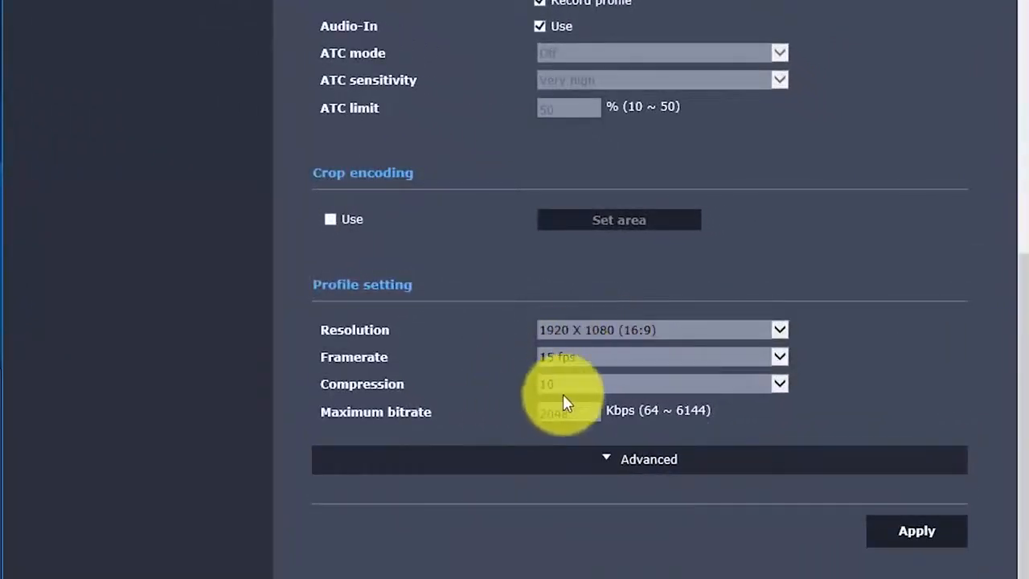
scroll(545, 389, up, 7)
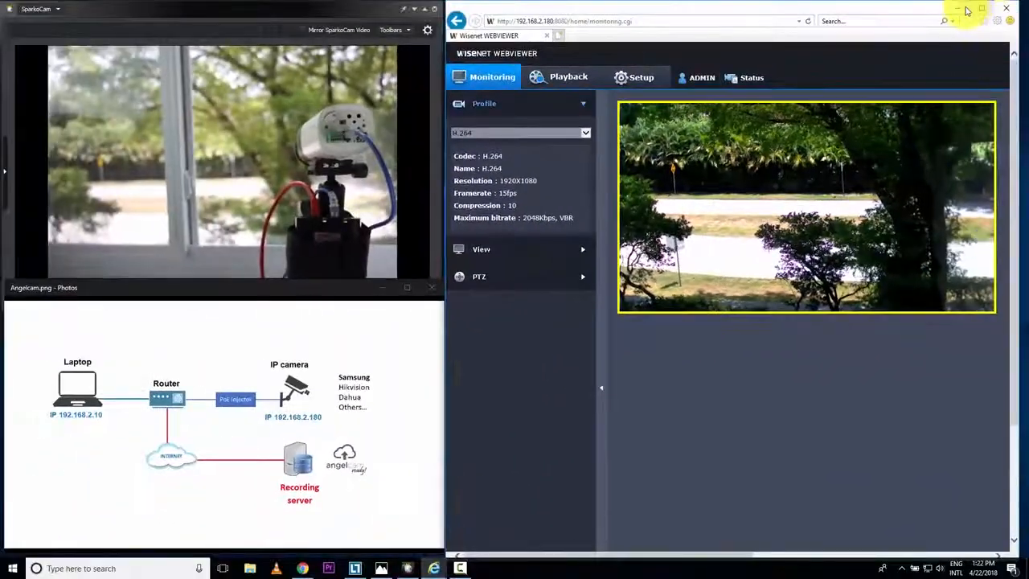
click(958, 12)
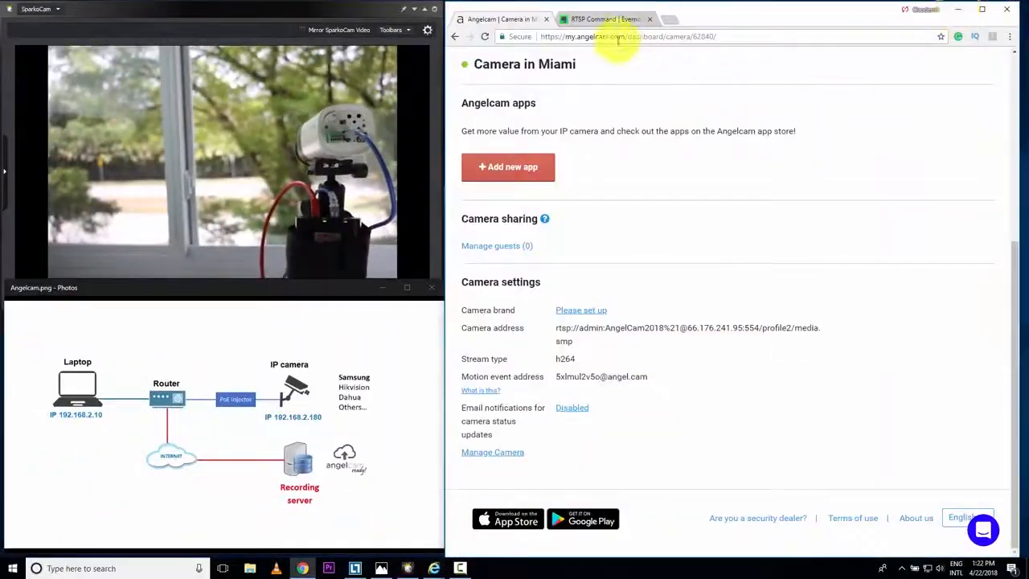
- View the Camera in Miami live image and check the Wisenet profile access and current users status before returning to Angelcam
scroll(607, 148, up, 3)
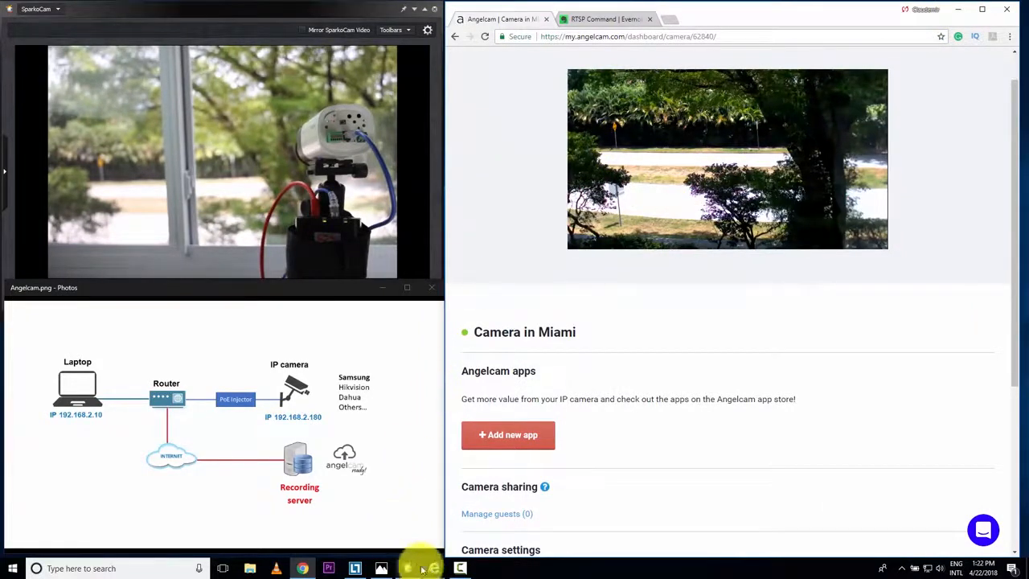
mouse_move(433, 571)
click(455, 533)
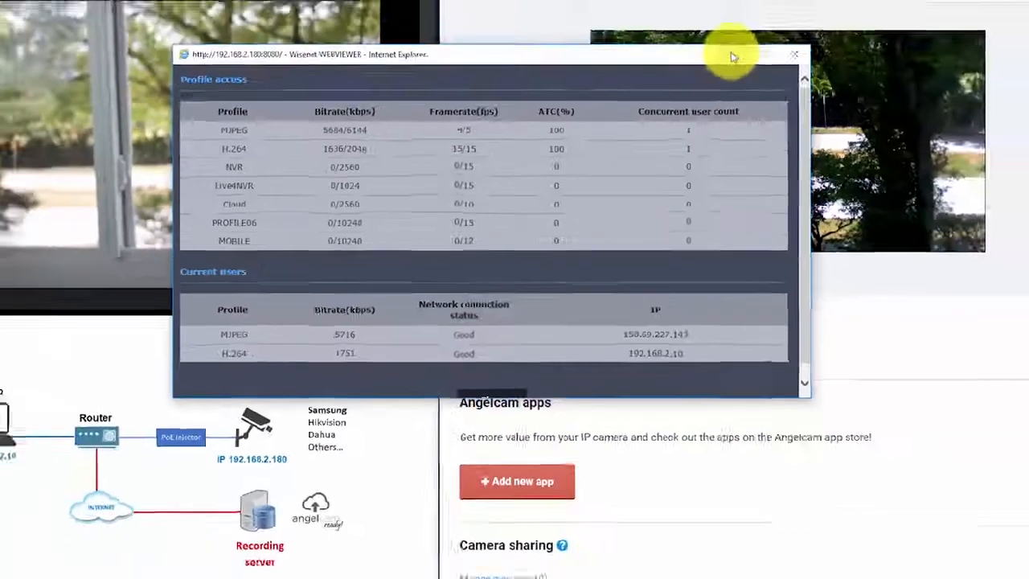
click(732, 55)
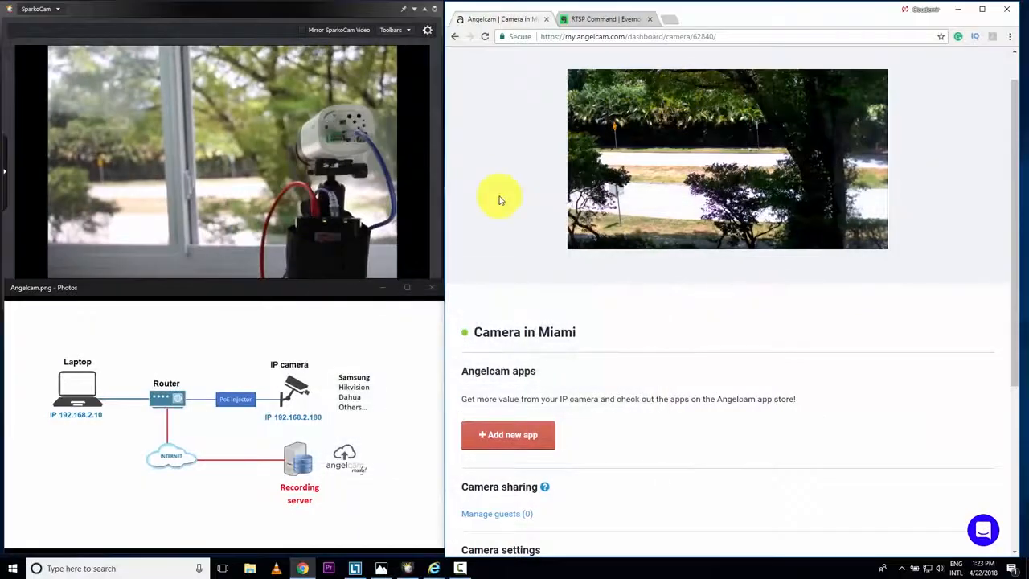